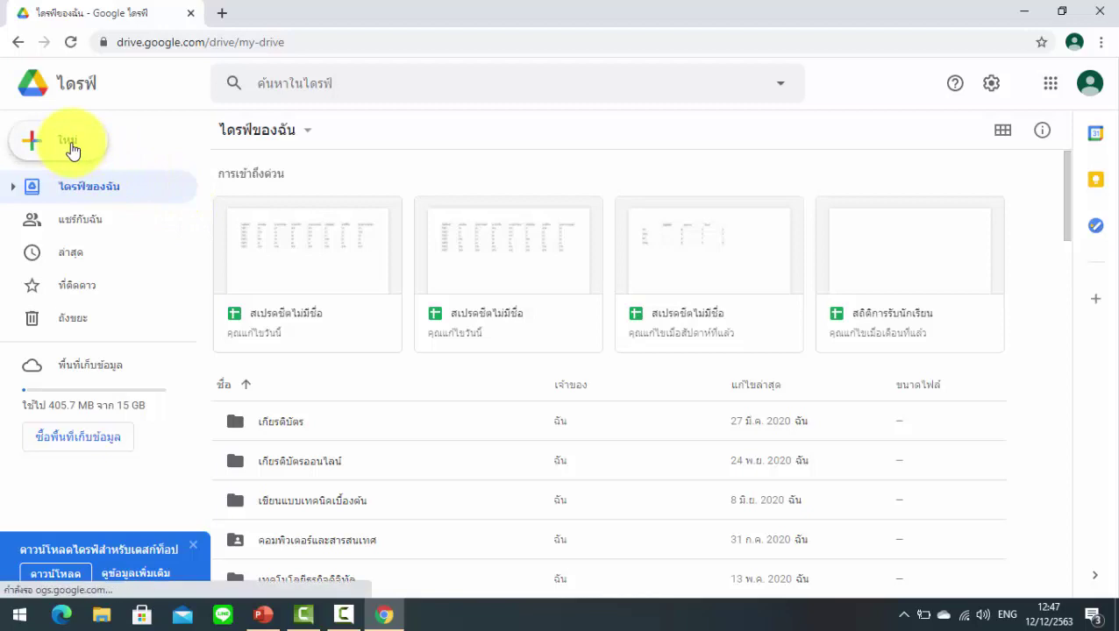
- Create a folder named ทดสอบสลับคอลัมน์และแถว in My Drive
click(75, 151)
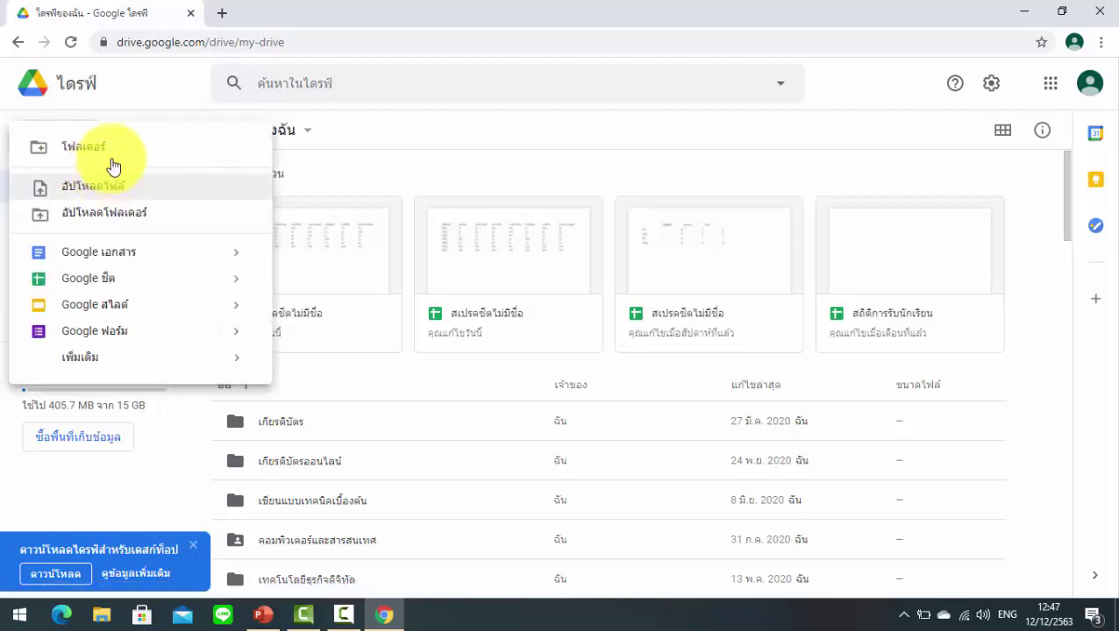
click(107, 154)
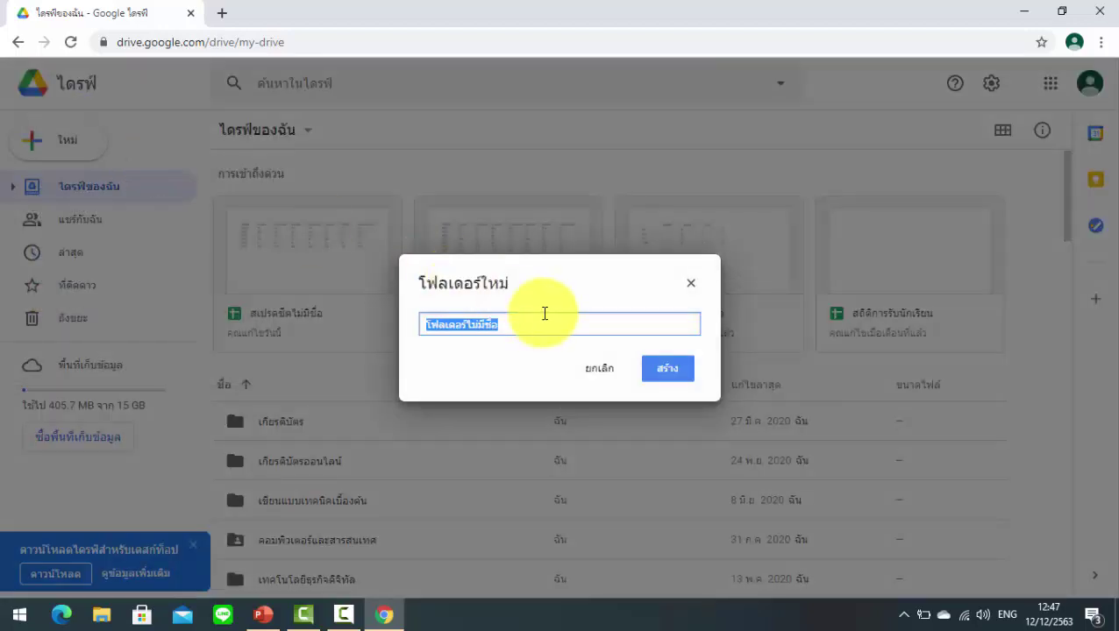
text(m)
key(BackSpace)
key(alt+shift)
text(ทดสอบสลับค)
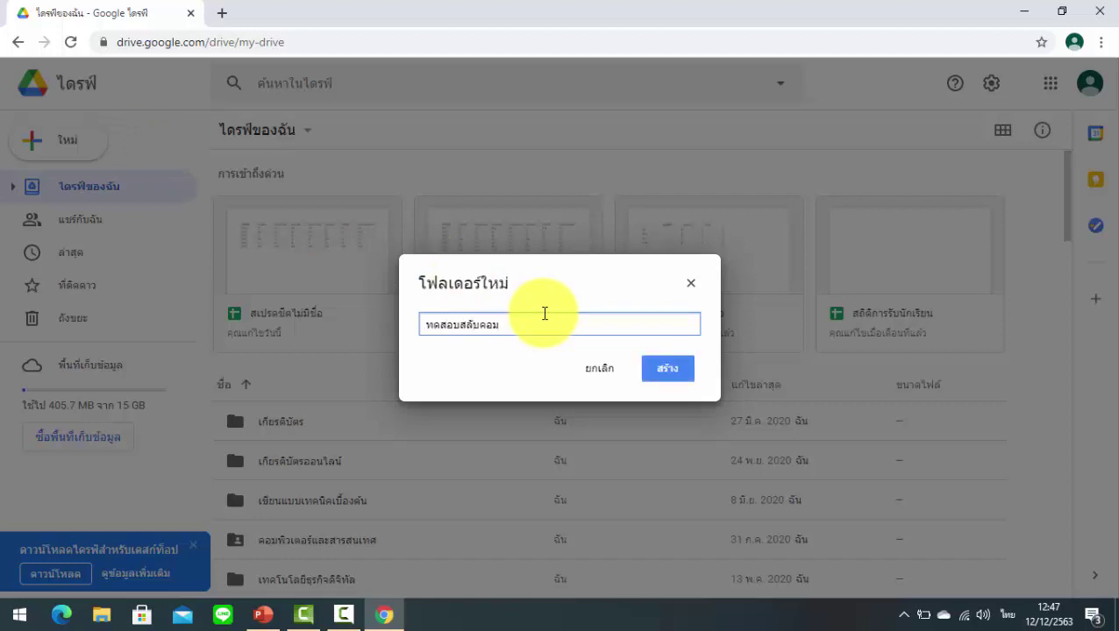
text(อลัมน์และแถว)
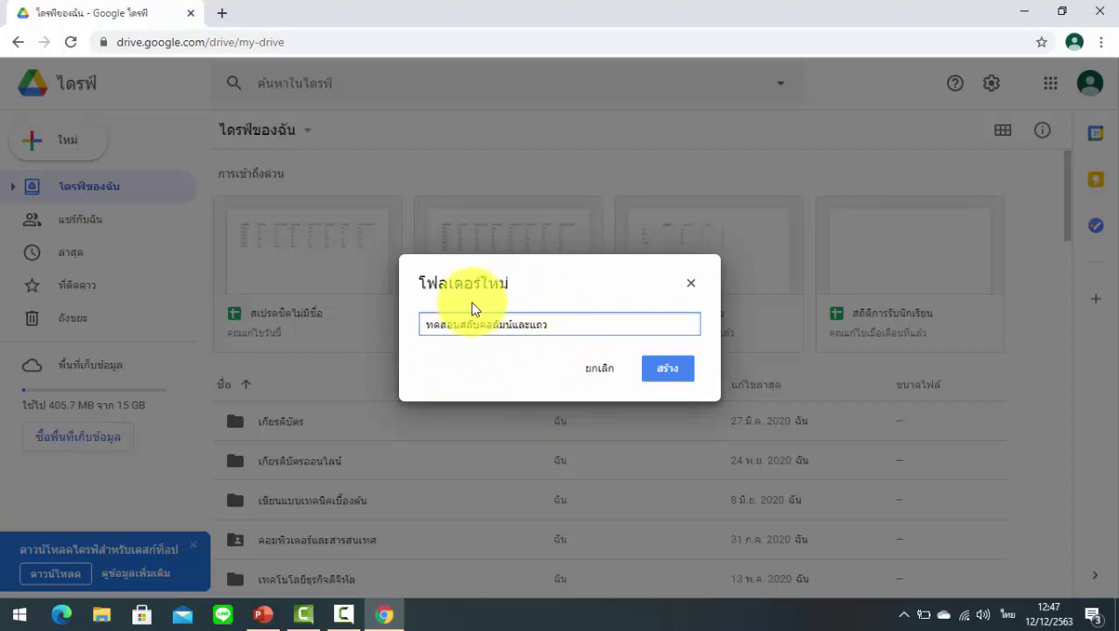
click(668, 375)
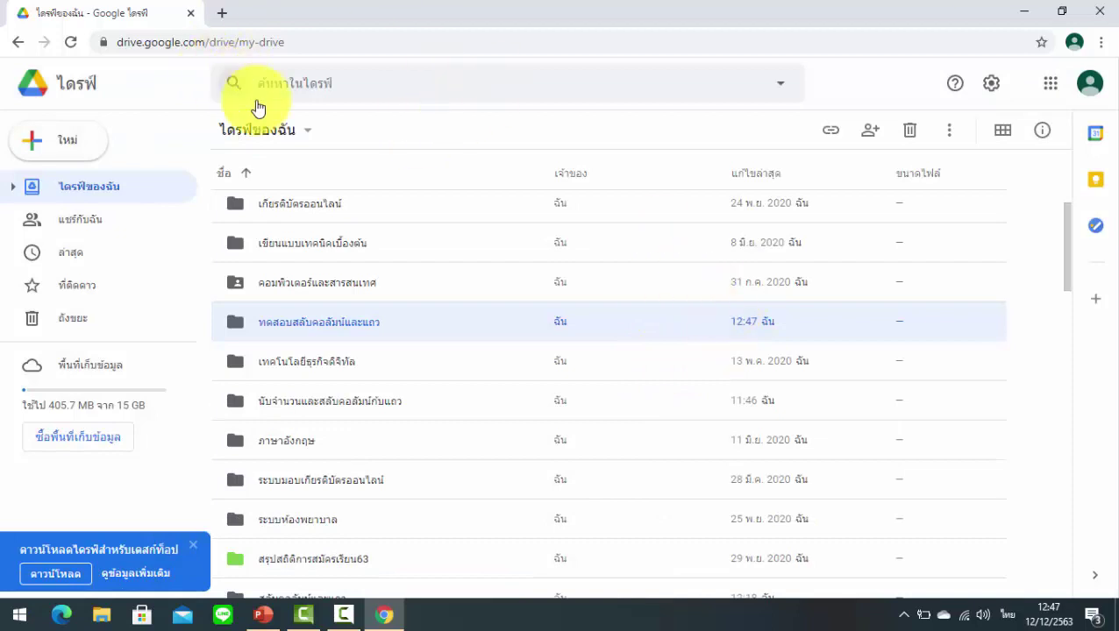
- Open the folder ทดสอบสลับคอลัมน์และแถว and create a blank Google Sheets spreadsheet in it
double_click(338, 321)
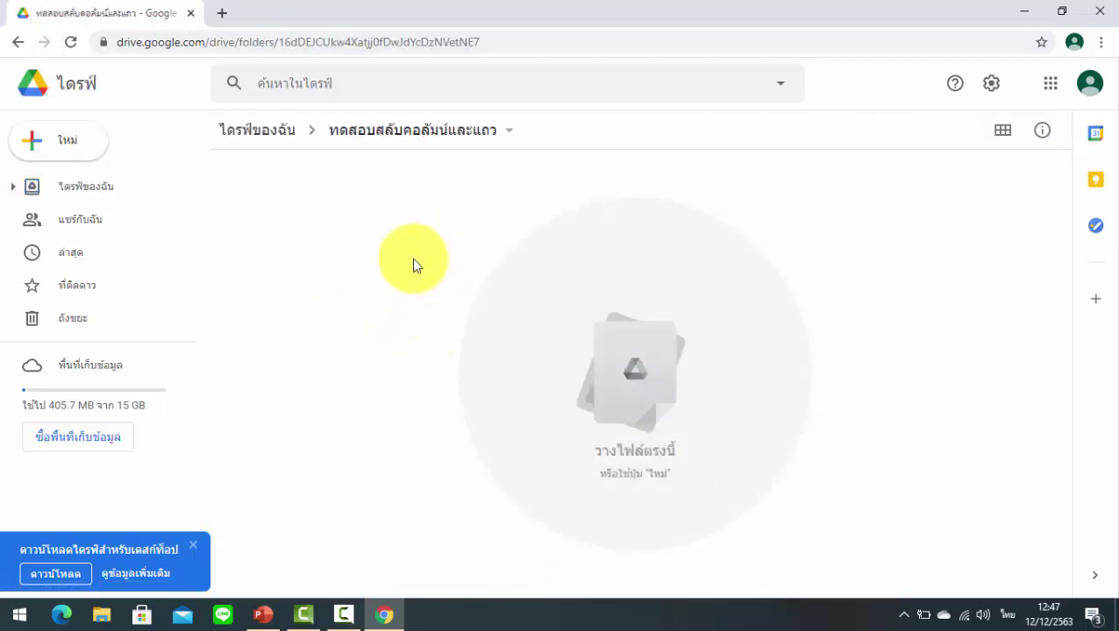
click(70, 142)
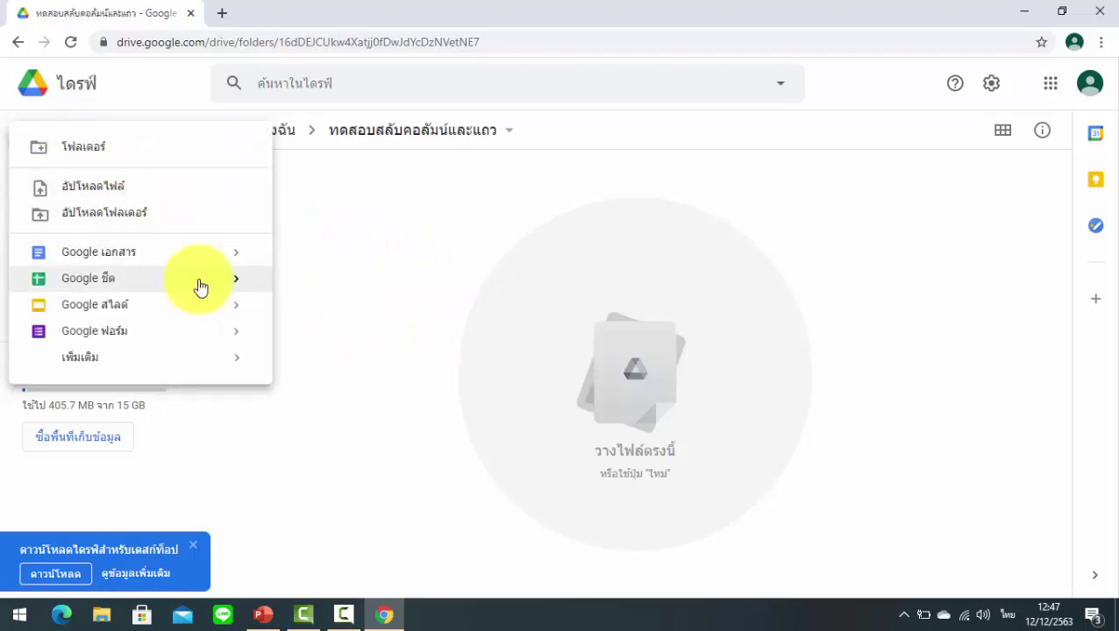
click(199, 279)
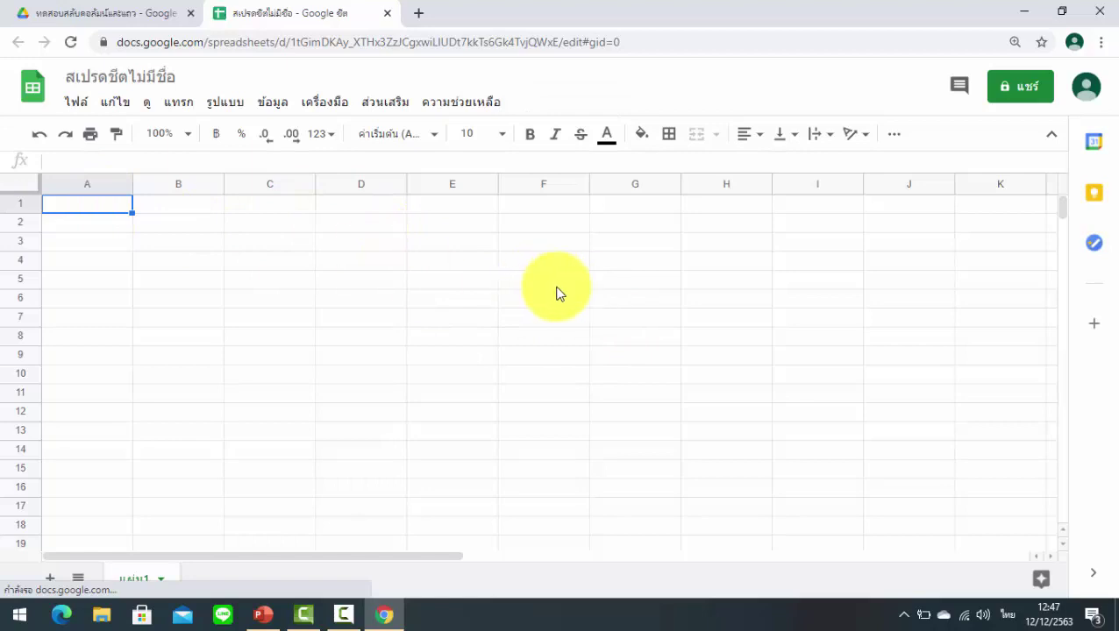
- Enter the heading วันเดือนปี in A1 and the people's names numbered 1 and 2 in B1 and C1
text(วันเดือนปี)
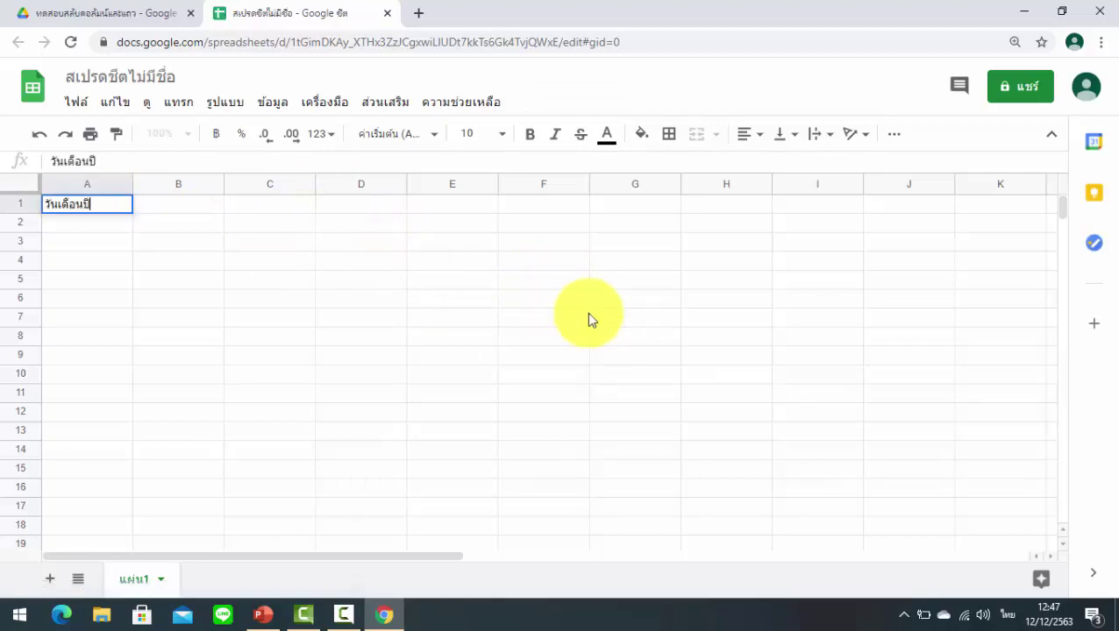
key(Tab)
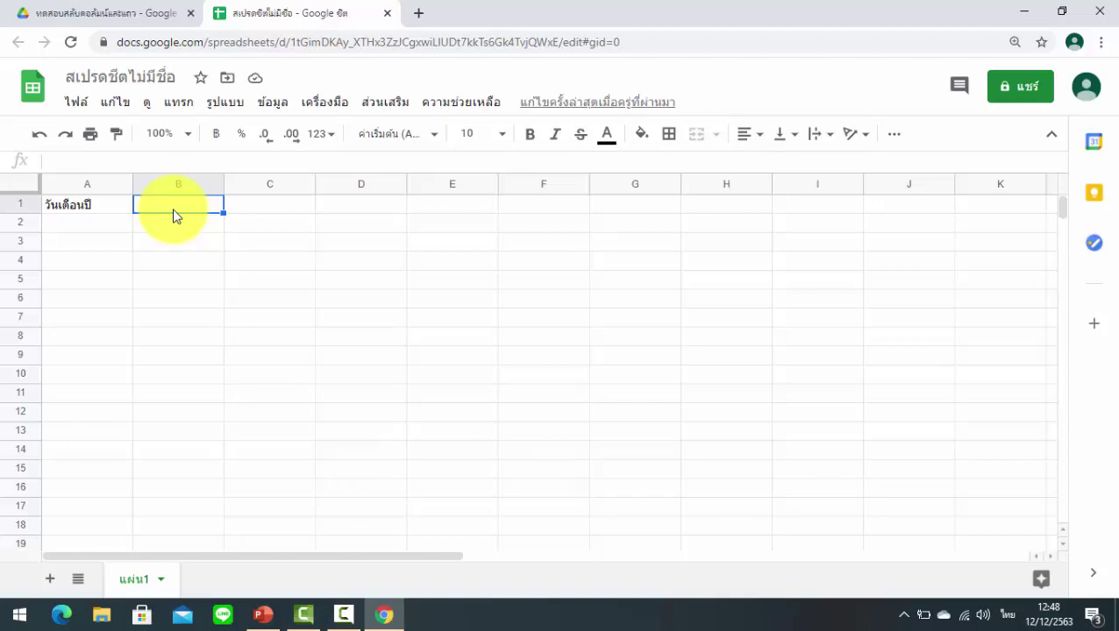
text(1. นายสุทิน)
key(Tab)
text(2.)
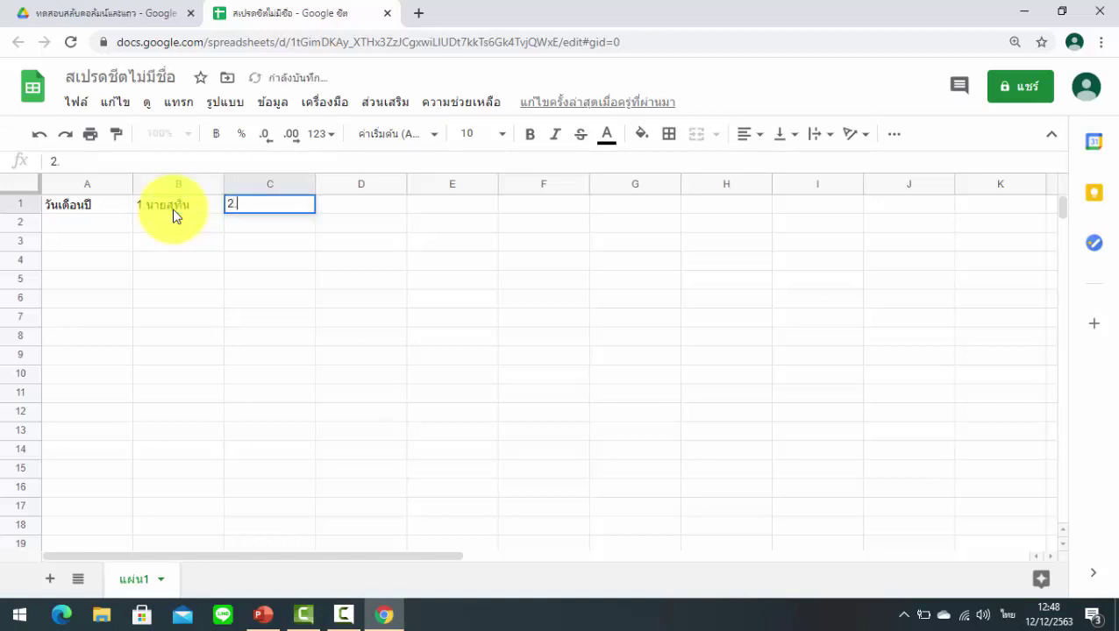
text(นางสาวบังอร)
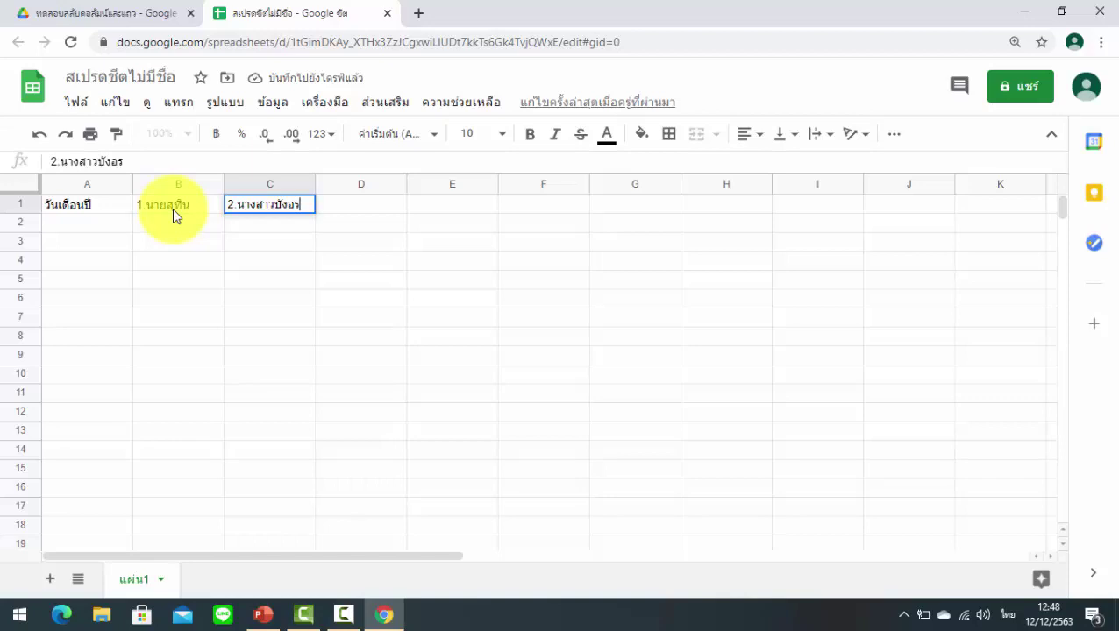
key(Tab)
- Enter the people's names numbered 3 and 4 as column headings in D1 and E1
text(3)
key(BackSpace)
text(3.)
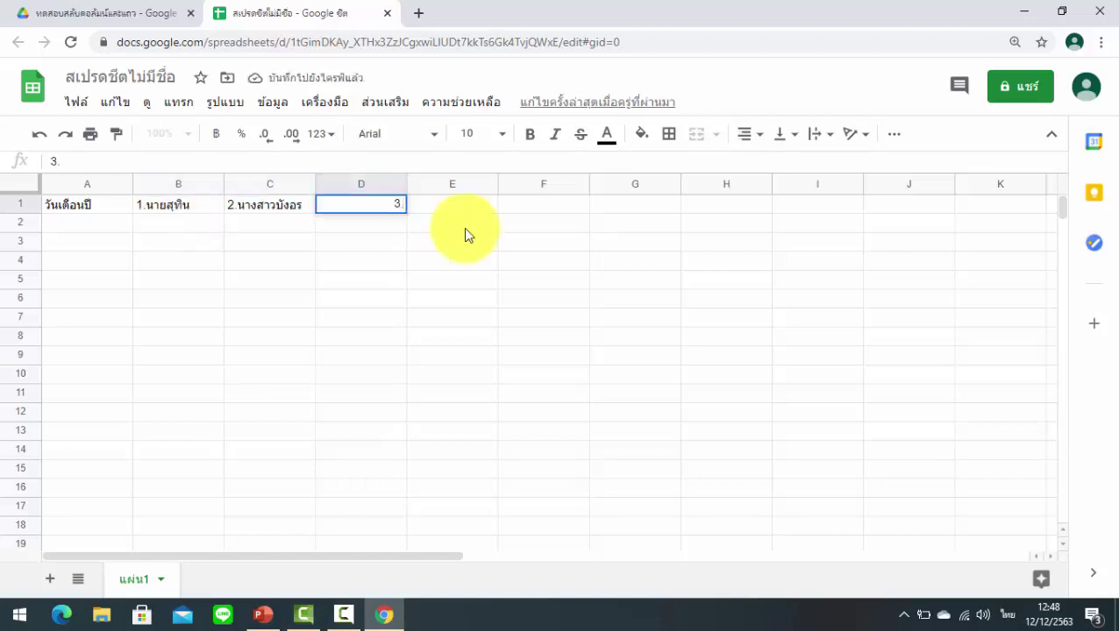
text(นาย)
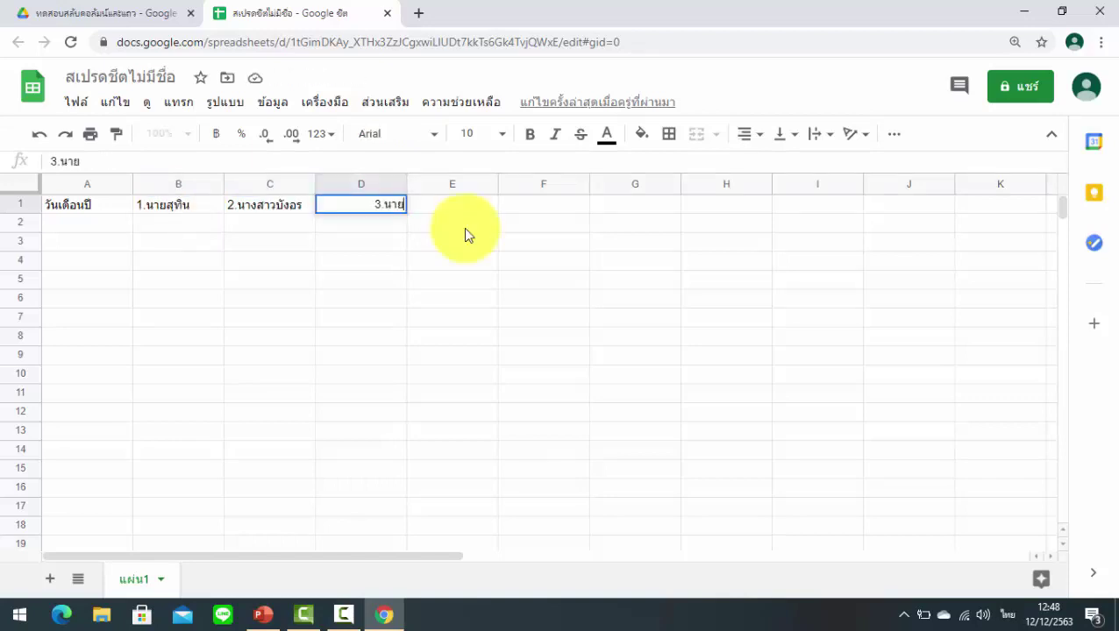
text(พรชัย)
key(Tab)
text(4.)
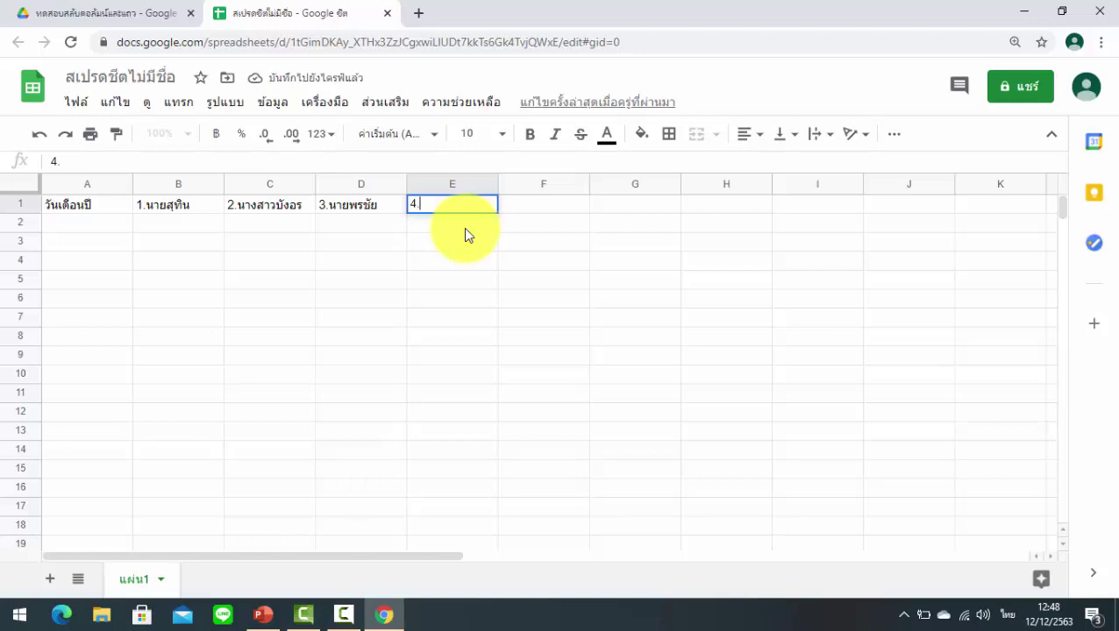
text(นางสาววาส)
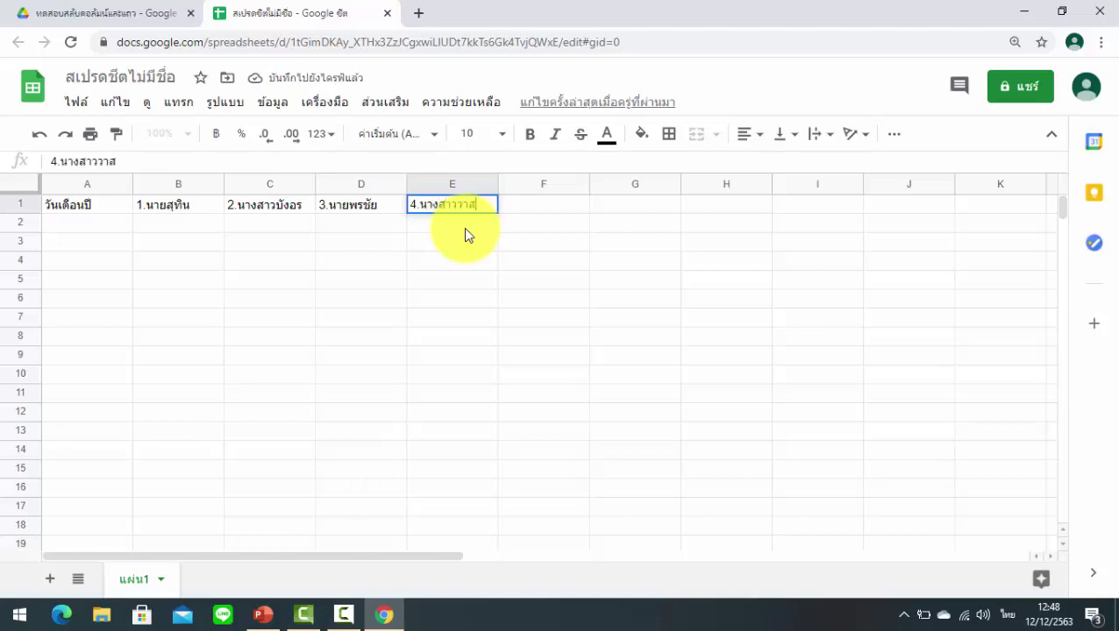
text(นา)
key(Tab)
- Enter the person's name numbered 5 as the column heading in F1, leaving E2 empty
text(5)
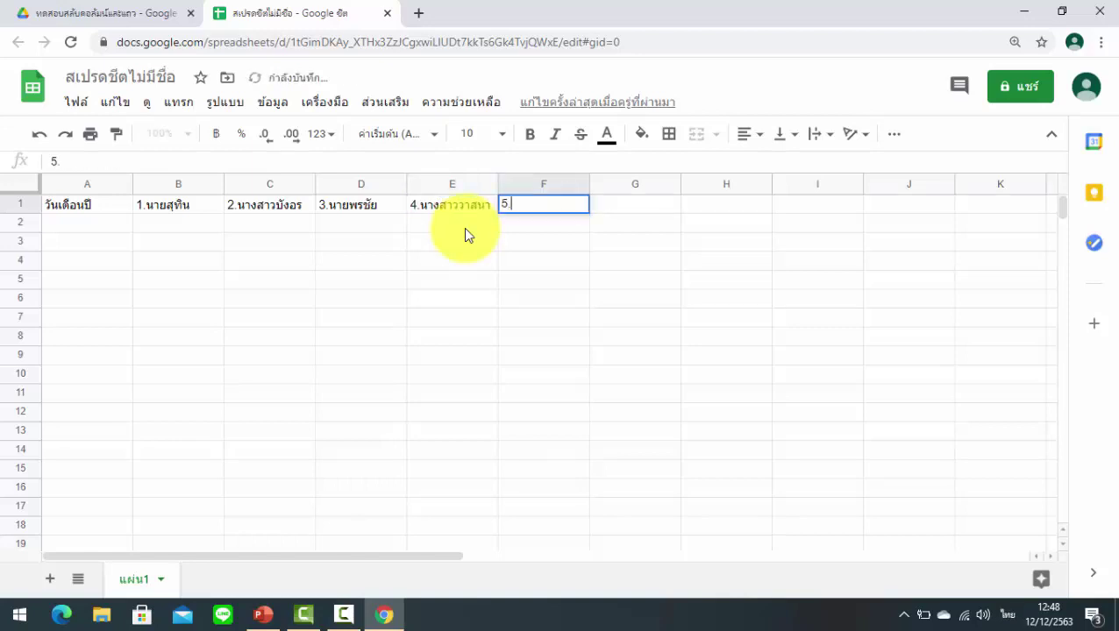
key(Return)
text(นาย)
key(BackSpace)
key(BackSpace)
key(BackSpace)
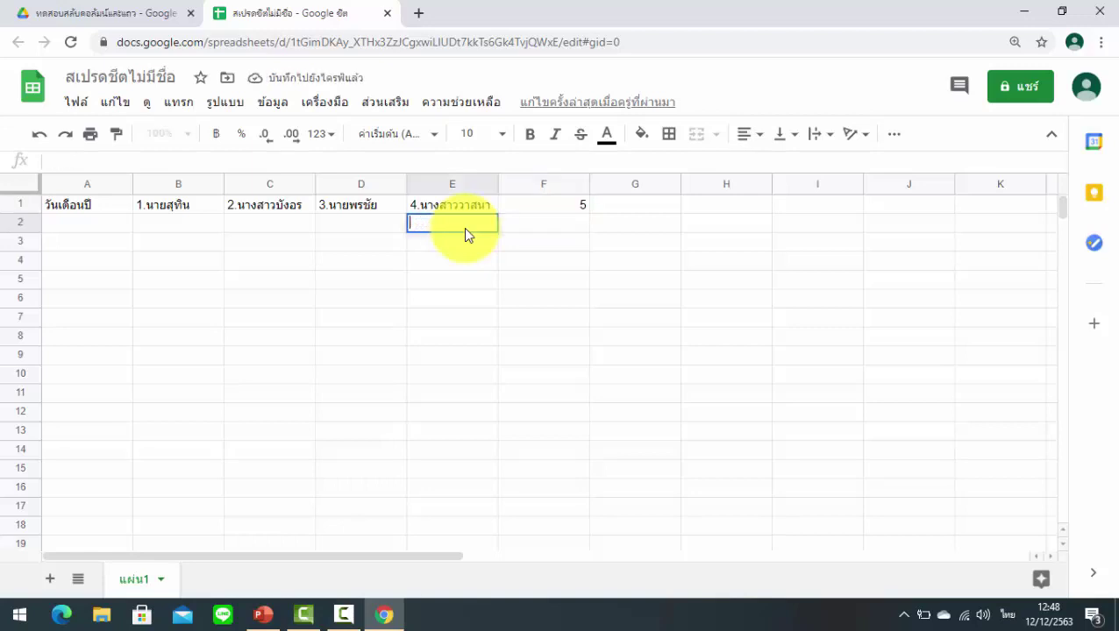
click(569, 205)
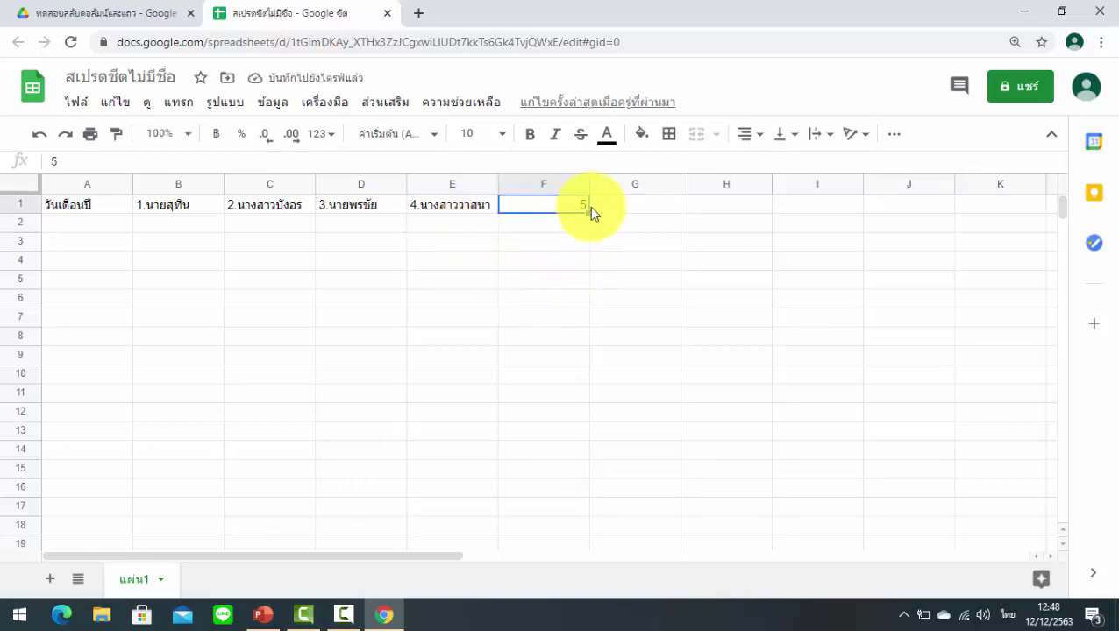
double_click(589, 206)
text(.นายชัญชา)
key(Tab)
- Enter the people's names numbered 6 and 7 as column headings in G1 and H1
key(grave)
text(6.)
key(grave)
text(นายศิวัช)
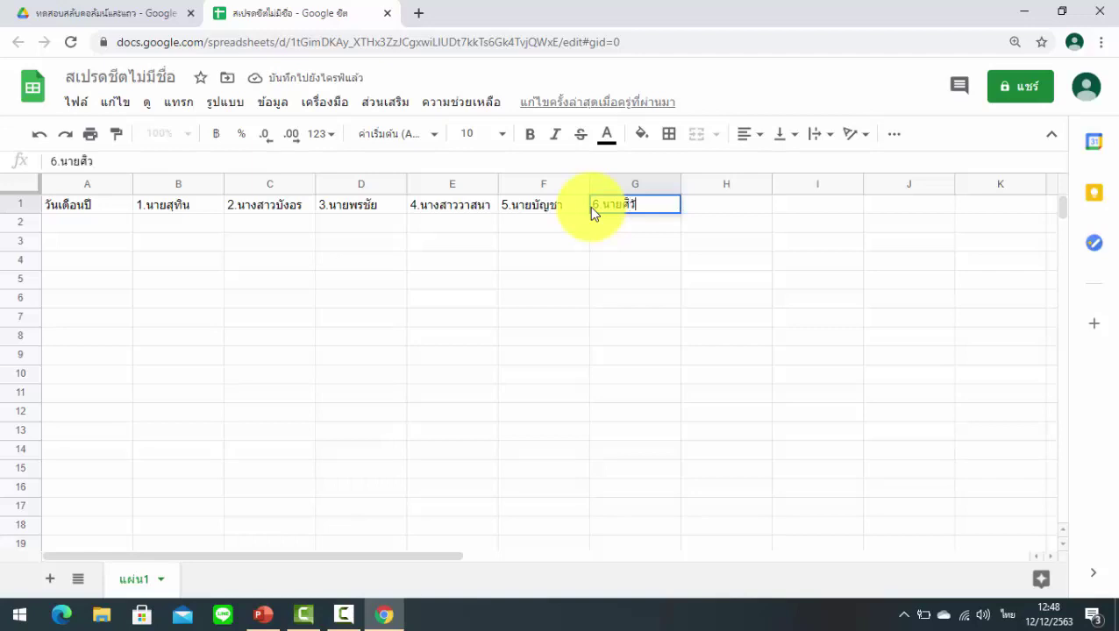
key(Tab)
key(grave)
text(7.)
key(grave)
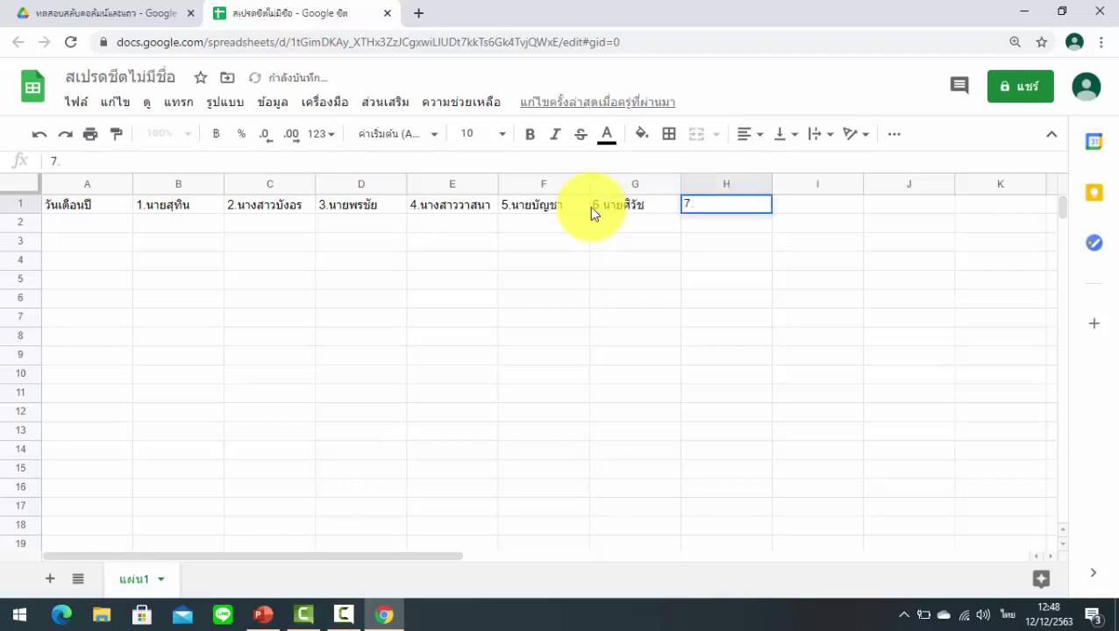
text(นางสาว)
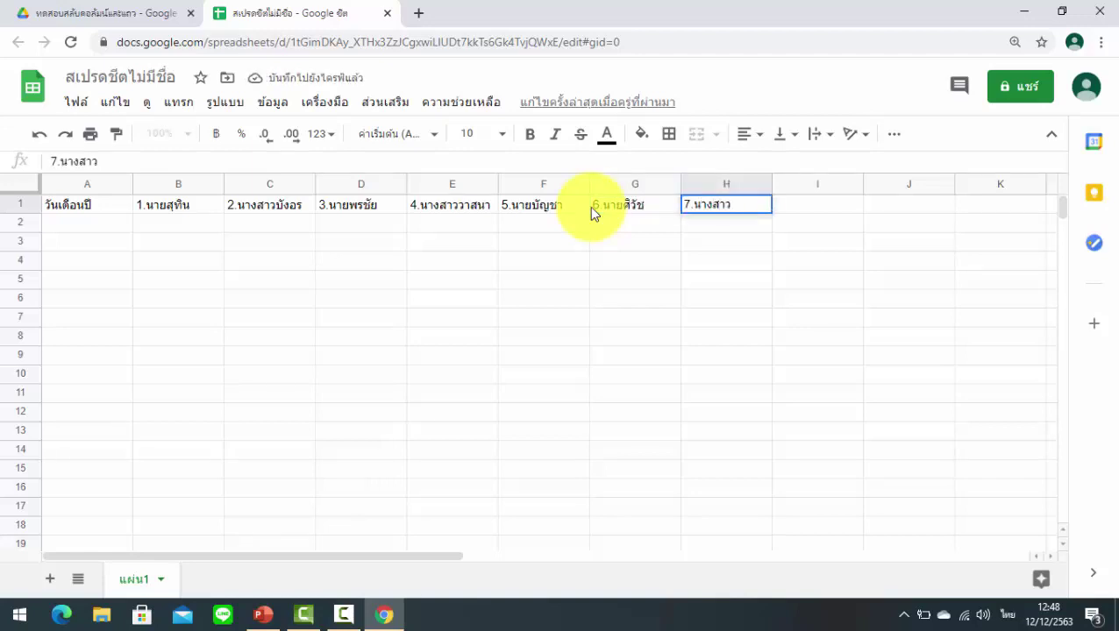
text(กาญจนา)
key(Return)
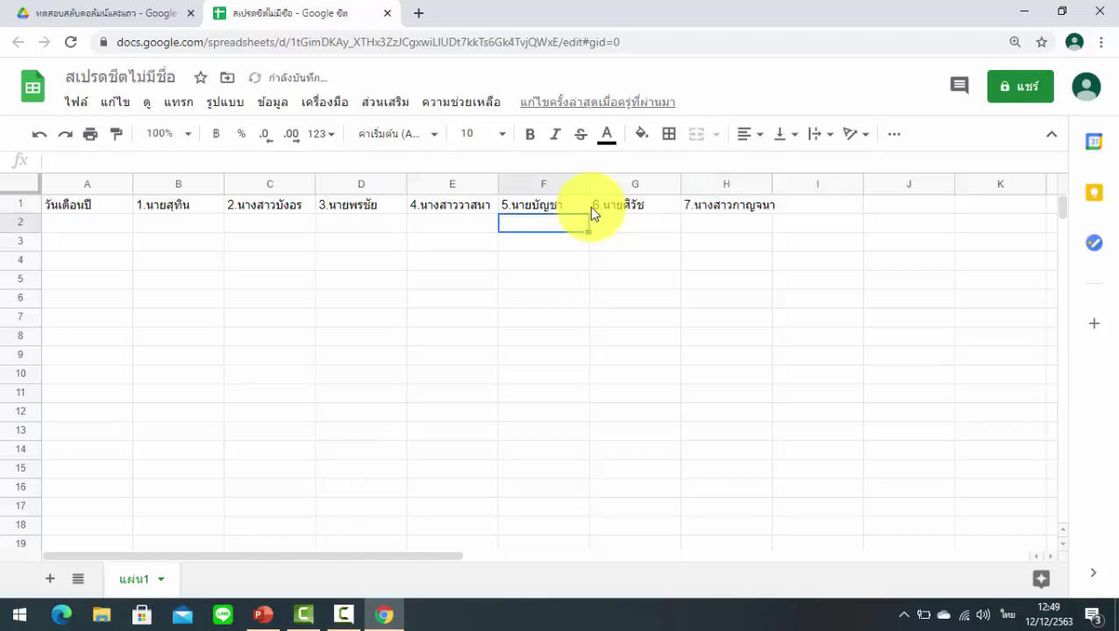
- Enter วันที่ 1 in A2 and autofill the day series down to A6
click(123, 225)
text(วันที่)
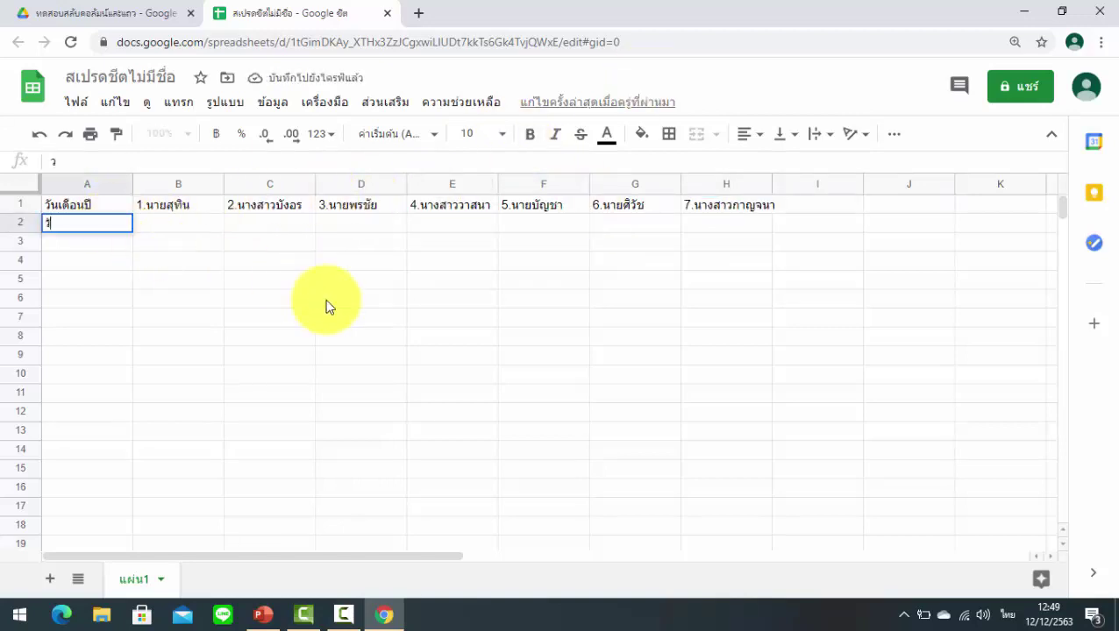
key(grave)
text(1)
key(Return)
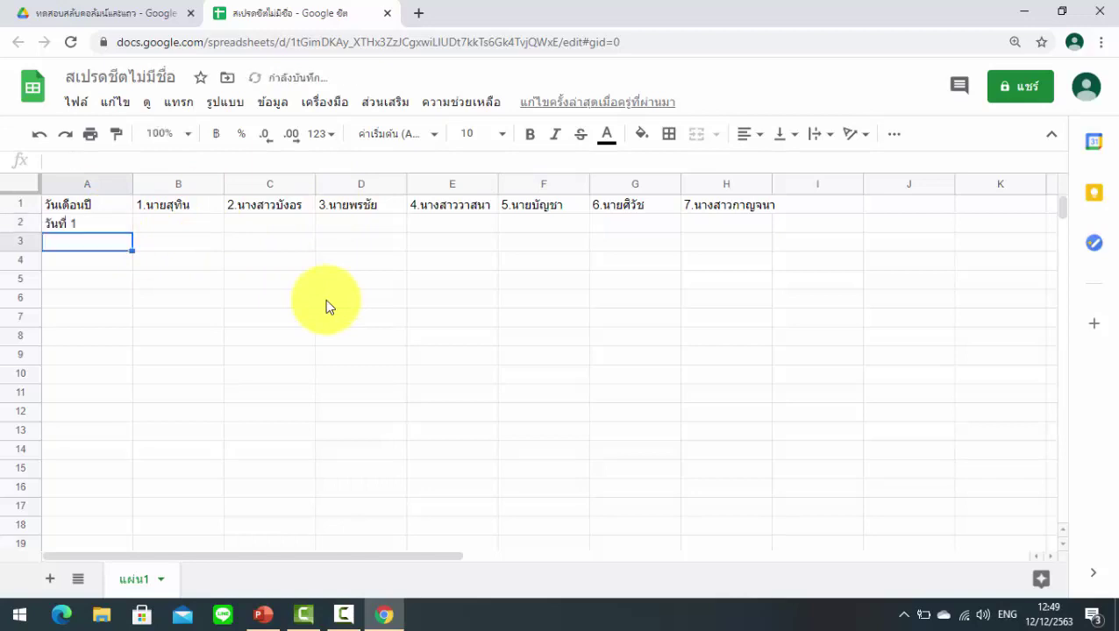
click(105, 226)
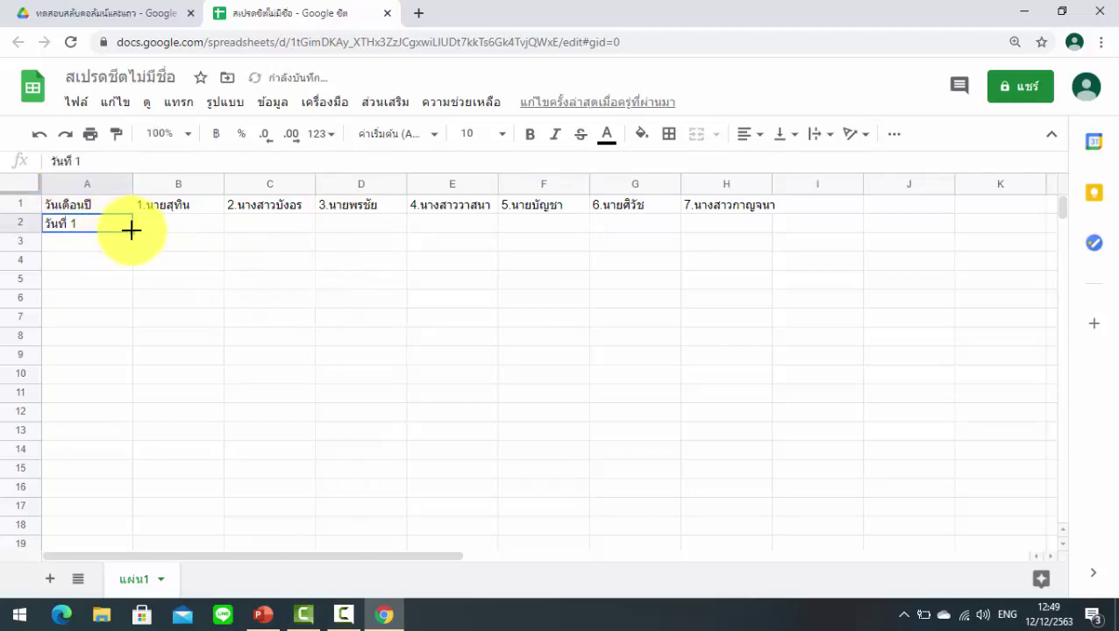
drag(131, 231, 132, 307)
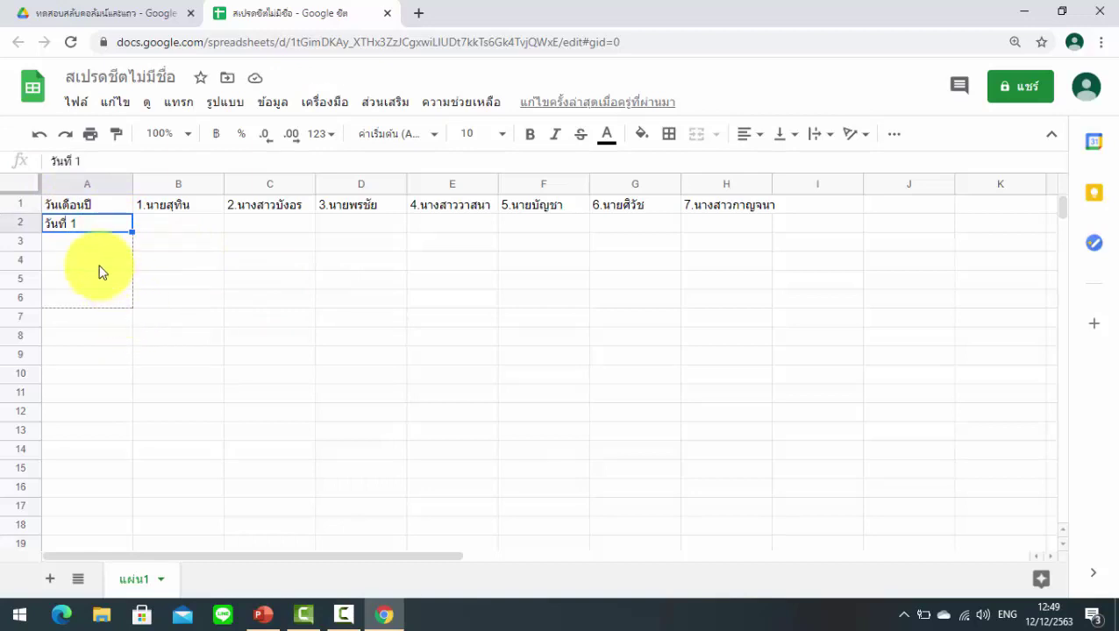
- Enter the first person's attendance for days 1 to 3 in B2:B4 as มา, ขาด and มา
click(182, 228)
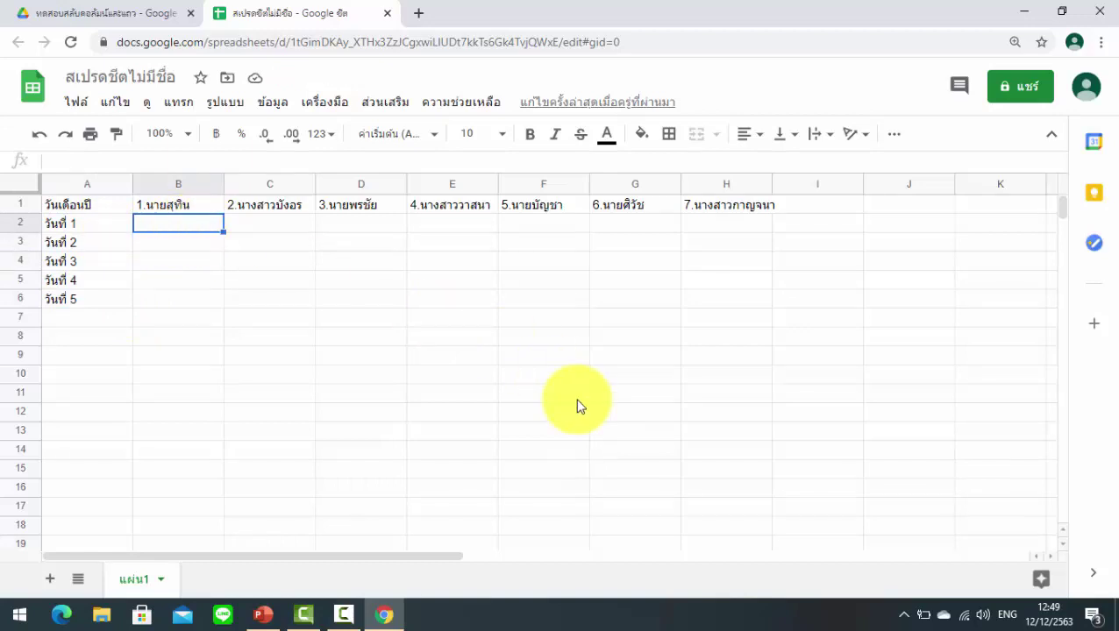
text(,)
key(grave)
key(BackSpace)
text(มา)
key(Return)
text(ขาด)
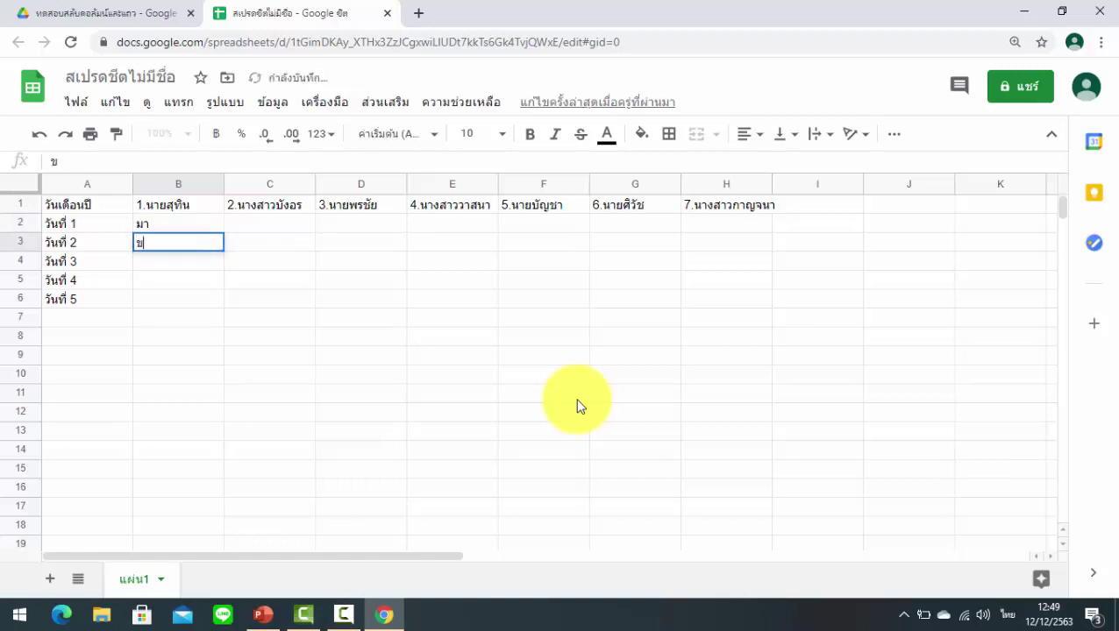
key(Return)
text(มาสาล)
key(BackSpace)
key(BackSpace)
key(BackSpace)
click(577, 399)
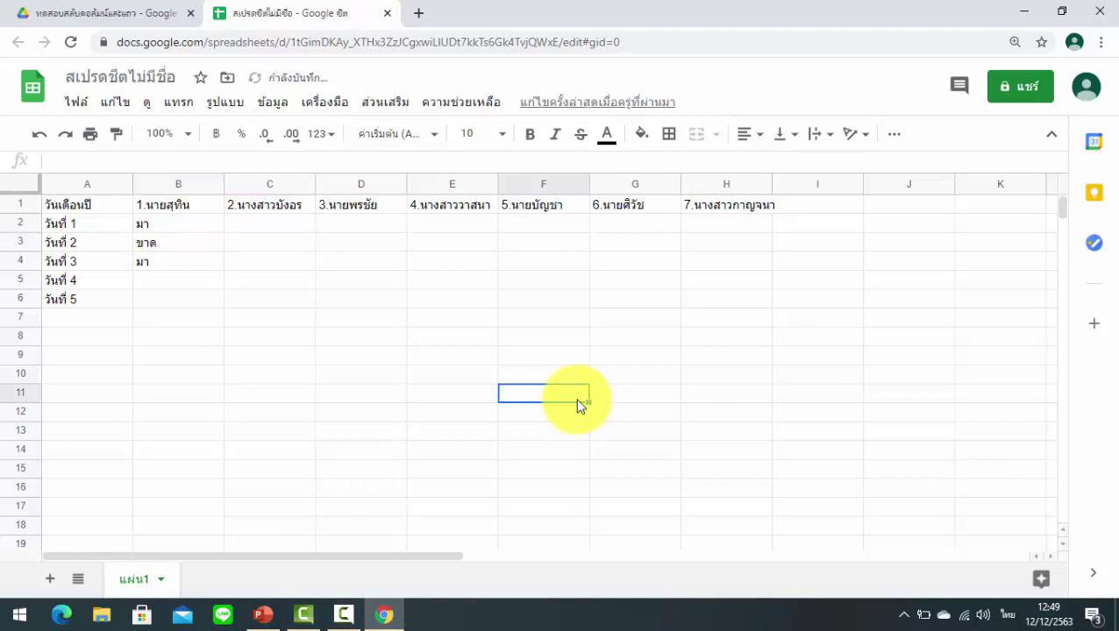
- Enter สาย in B5 and มา in B6 as the first person's attendance for days 4 and 5
click(219, 278)
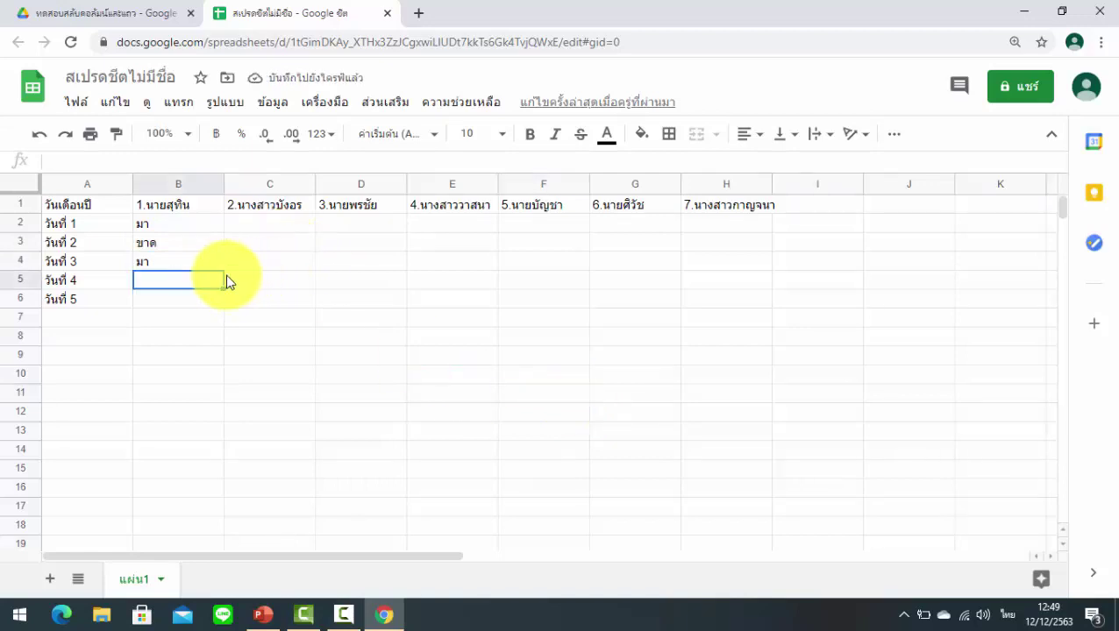
text(สาย)
key(Return)
text(มา)
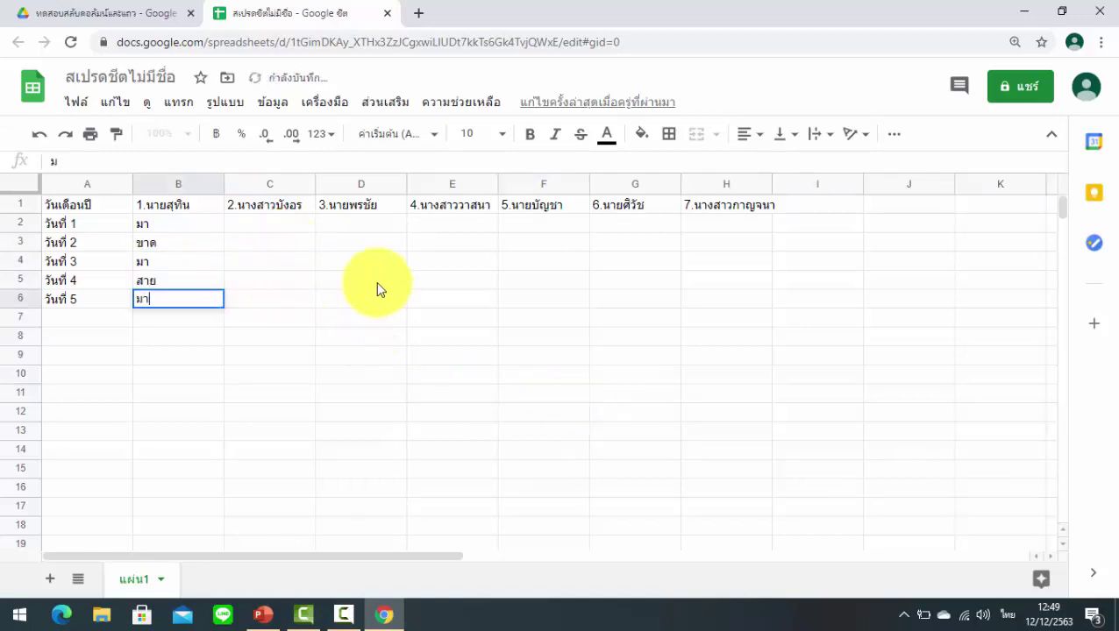
- Fill the second person's attendance in C2:C6 with มา for all five days
click(299, 228)
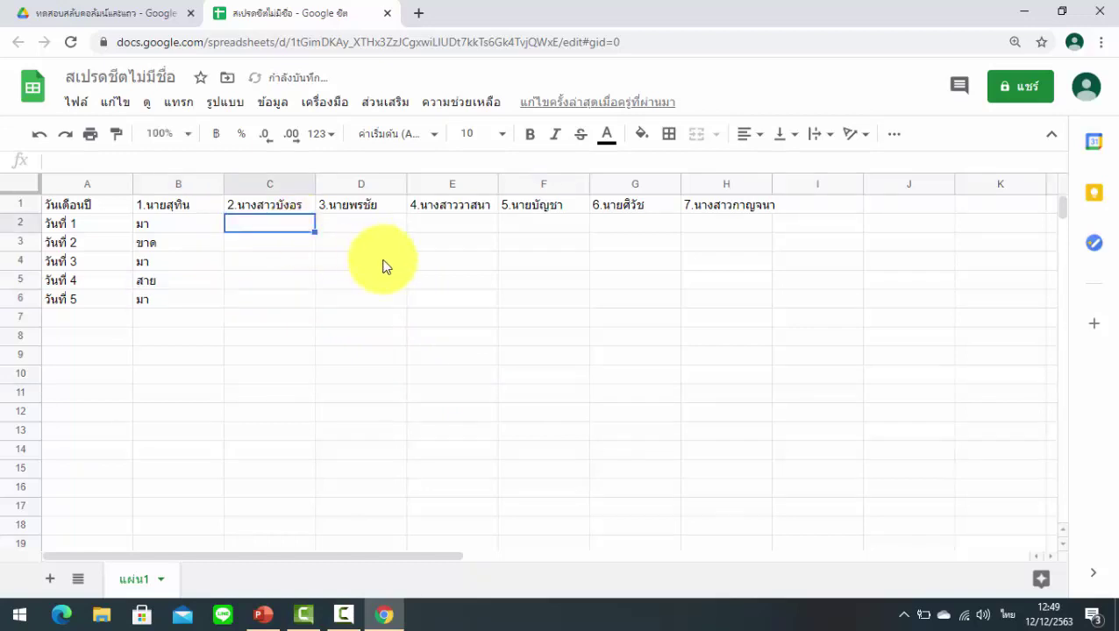
text(มา)
key(Return)
text(มา)
key(Return)
text(มา)
key(Return)
text(ม)
key(Return)
key(Up)
text(มา)
key(Return)
text(มา)
key(Return)
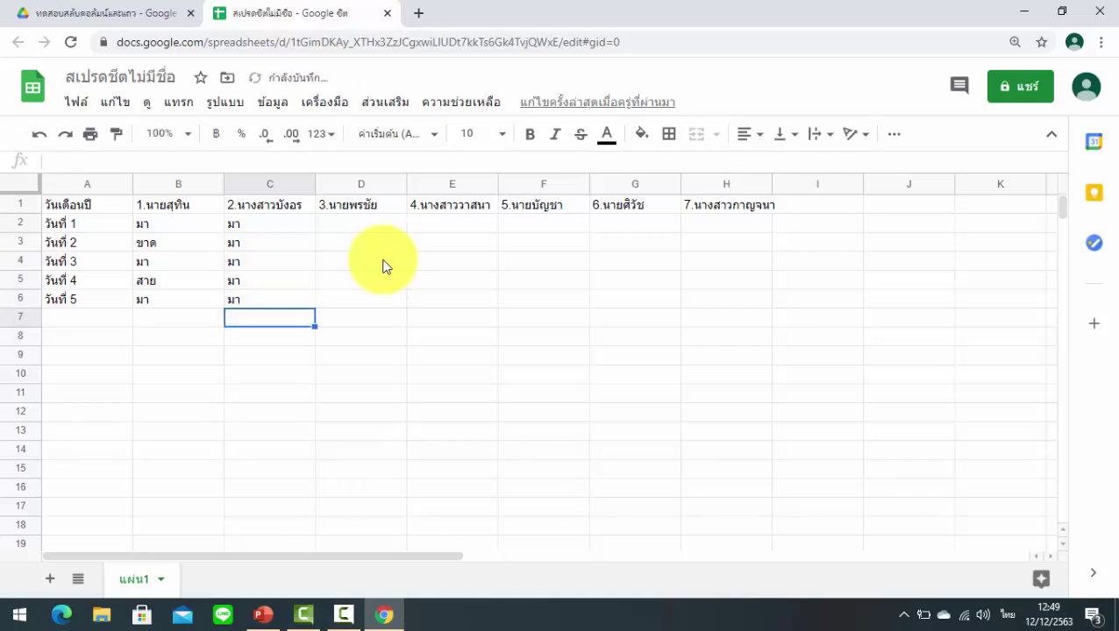
- Enter the third person's attendance in D2:D6 as สาย, ลา, ลา, มา and มา
click(384, 224)
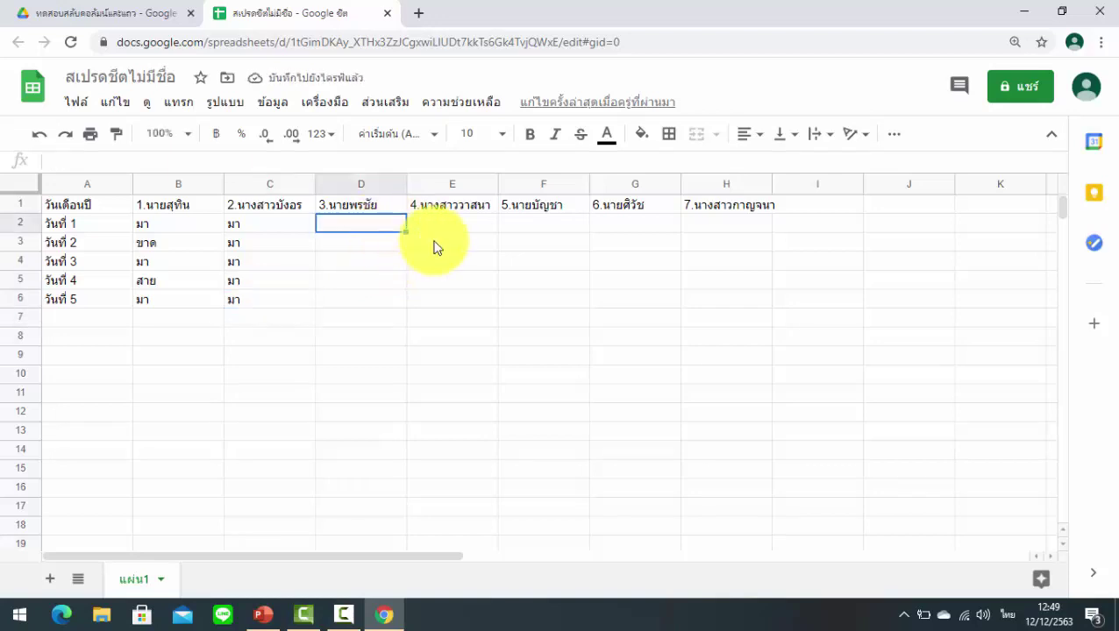
text(สาย)
key(Return)
text(ลา)
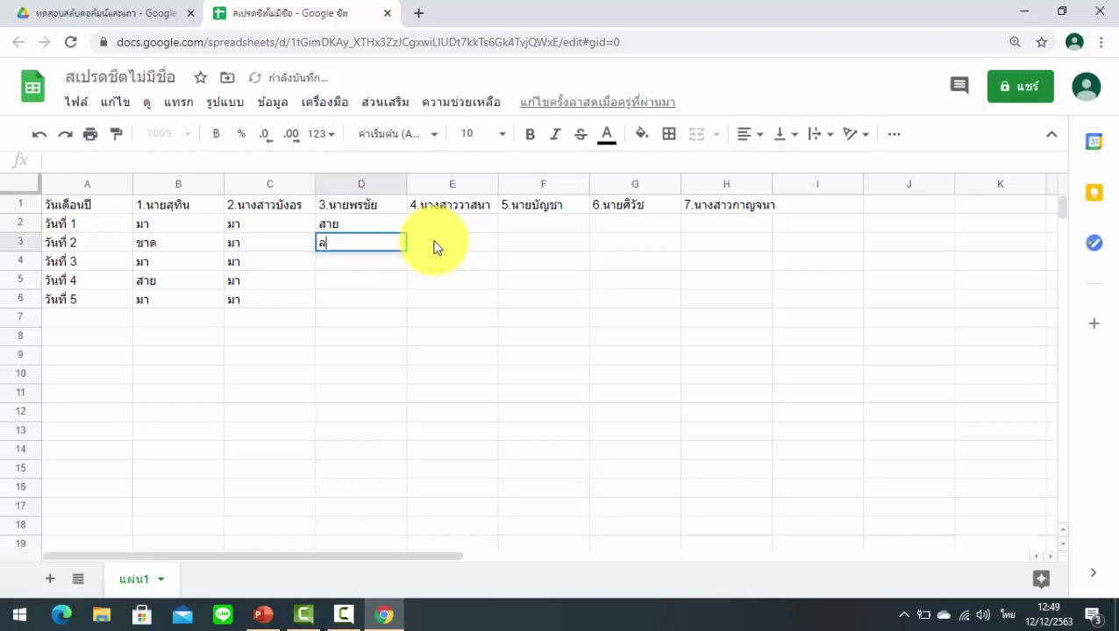
key(Return)
text(ลา)
key(Return)
text(มา)
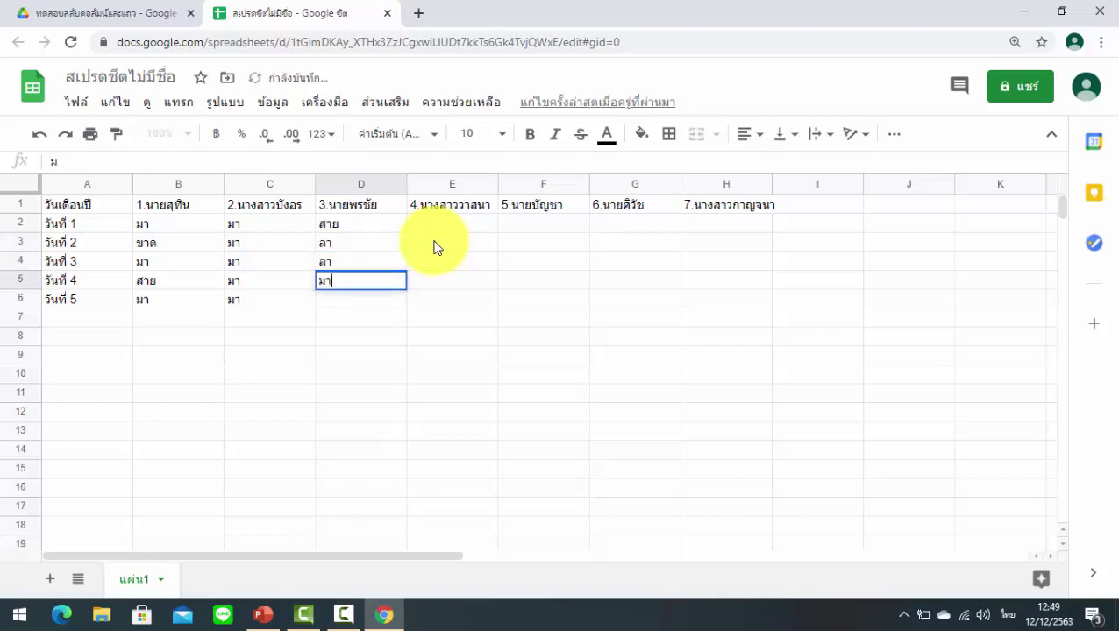
key(Return)
text(มา)
- Enter the fourth person's attendance in E2:E6 as สาย, สาย, สาย, ลา and มา
click(453, 227)
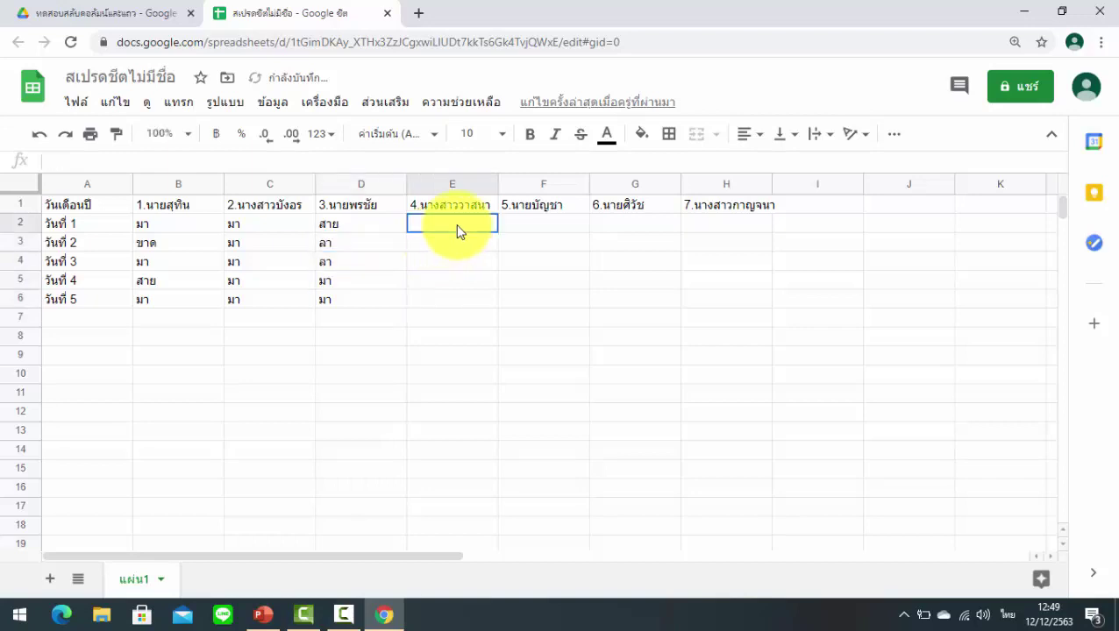
text(สาย)
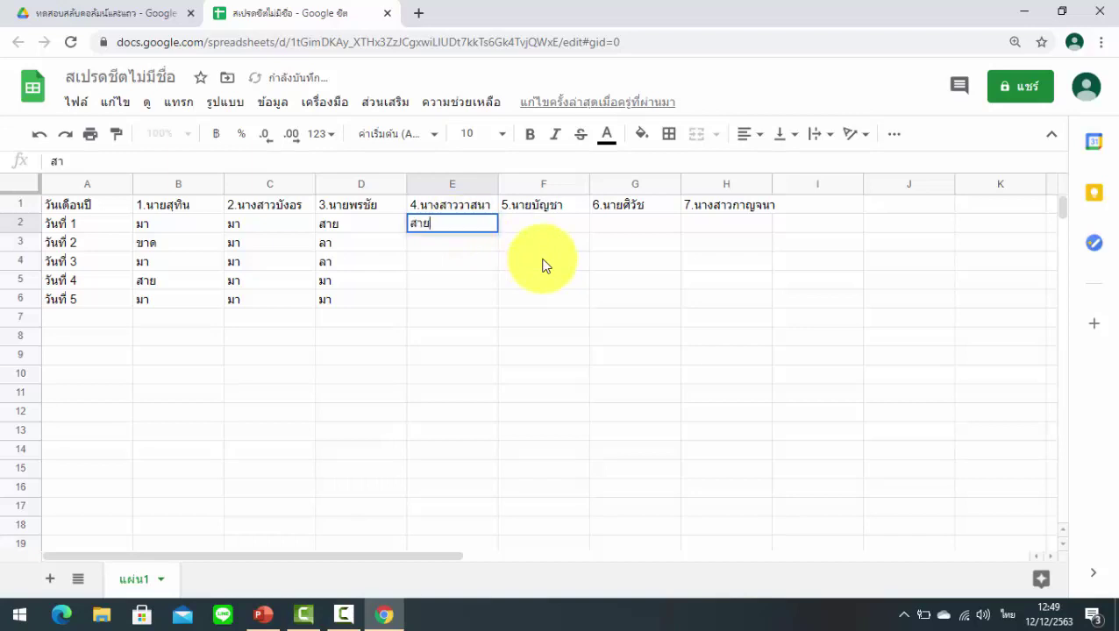
key(Return)
text(สาย)
key(Return)
text(สาย)
key(Return)
text(ลา)
key(Return)
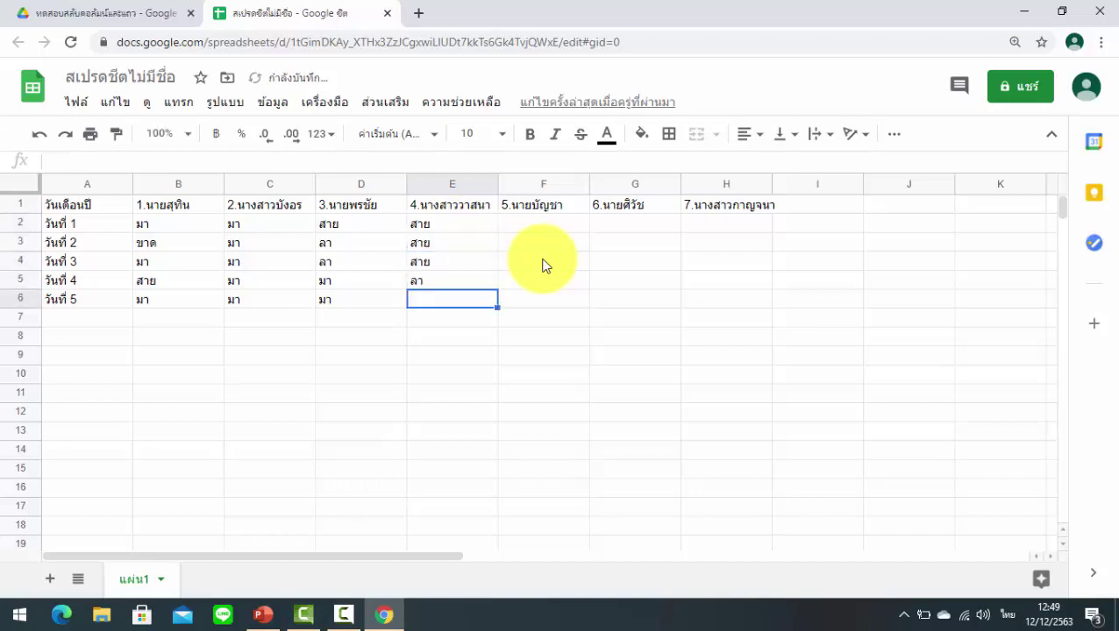
text(มา)
key(Return)
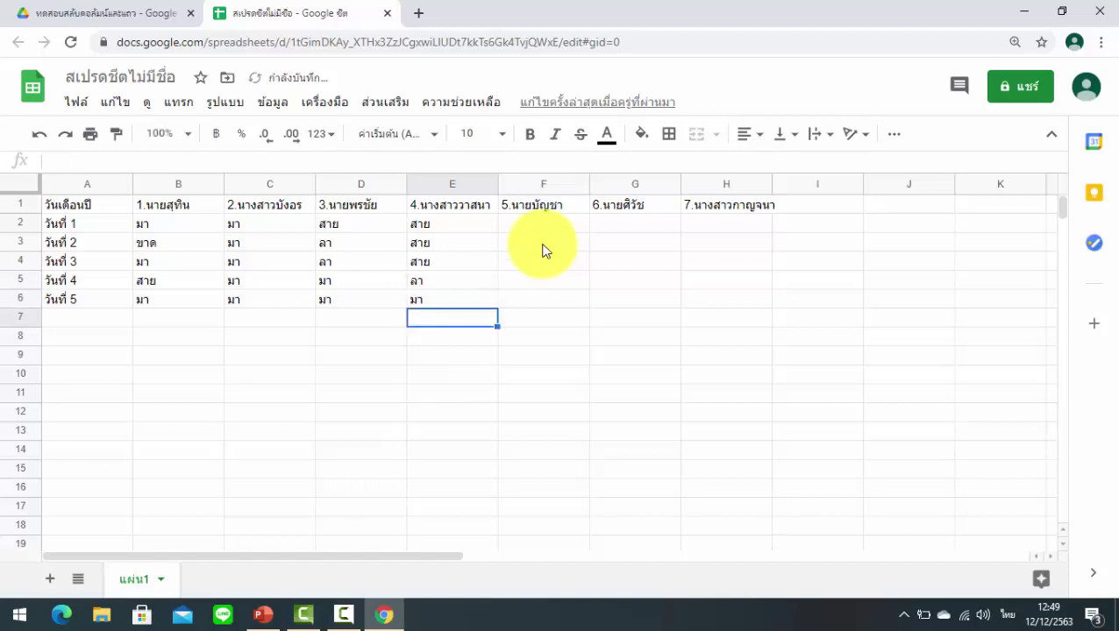
- Enter the fifth person's attendance in F2:F6 as มา, มา, มา, ขาด and มา
click(550, 227)
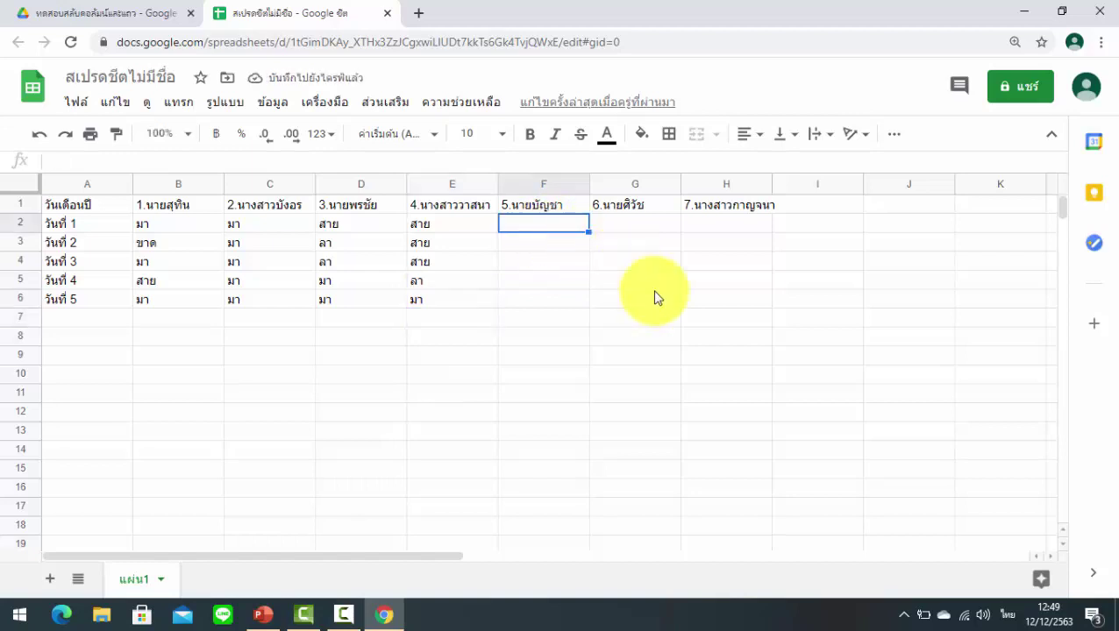
text(มา)
key(Return)
text(มา)
key(Return)
text(มา)
key(Return)
text(ขาด)
key(Return)
text(ม)
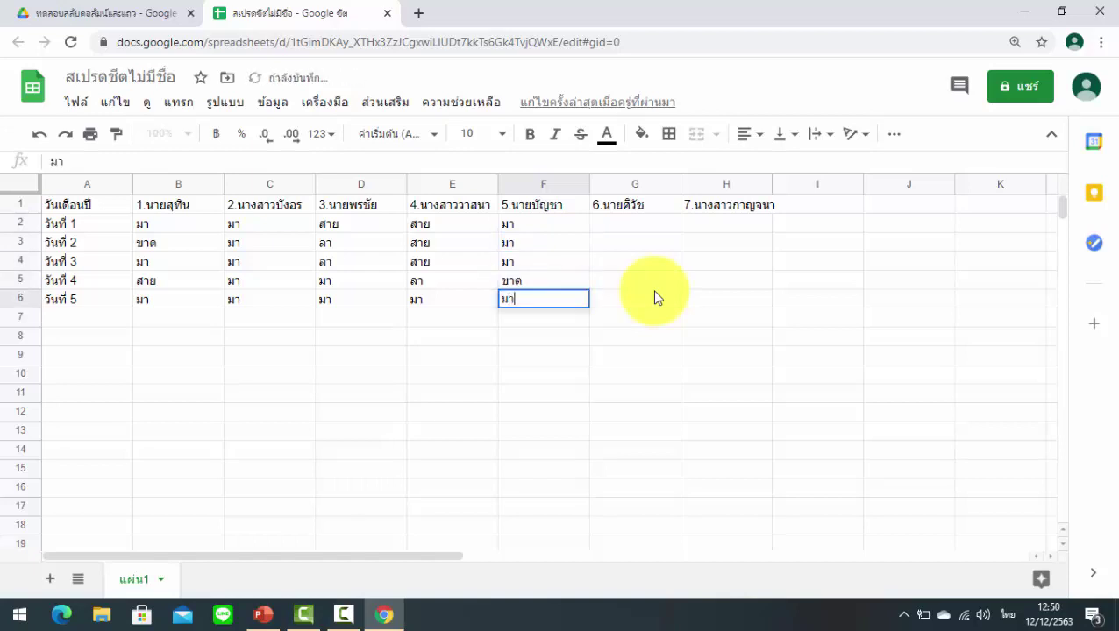
text(า)
key(Return)
- Enter the sixth person's attendance in G2:G6 as มา for days 1 to 4 and สาย for day 5
click(628, 220)
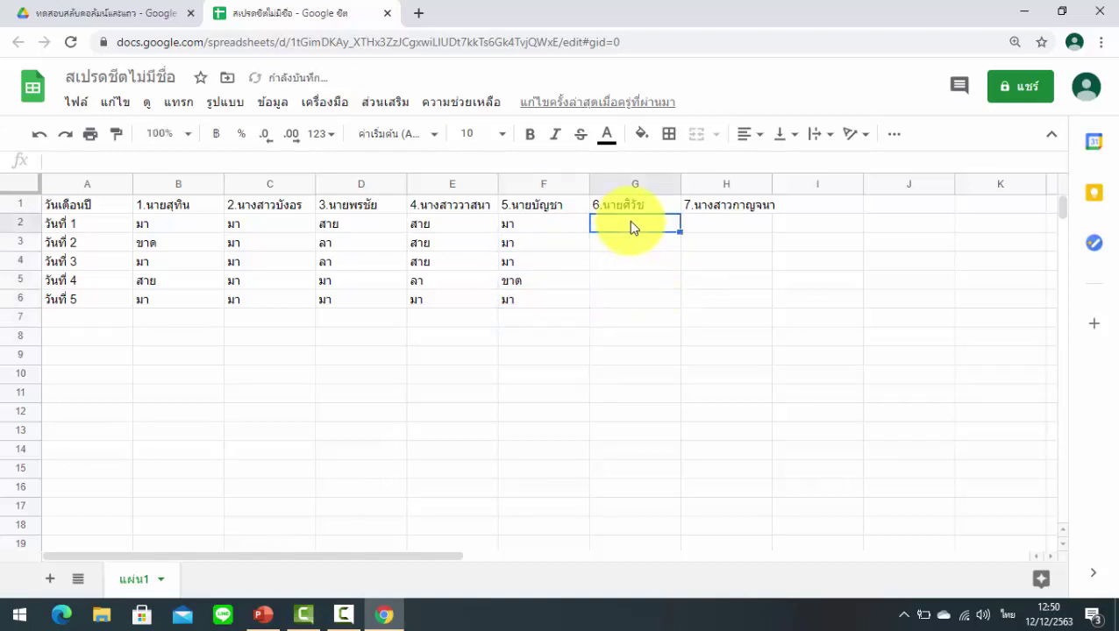
text(มา)
key(Return)
text(มา)
key(Return)
text(มา)
key(Return)
text(มา)
key(Return)
text(สาย)
key(Return)
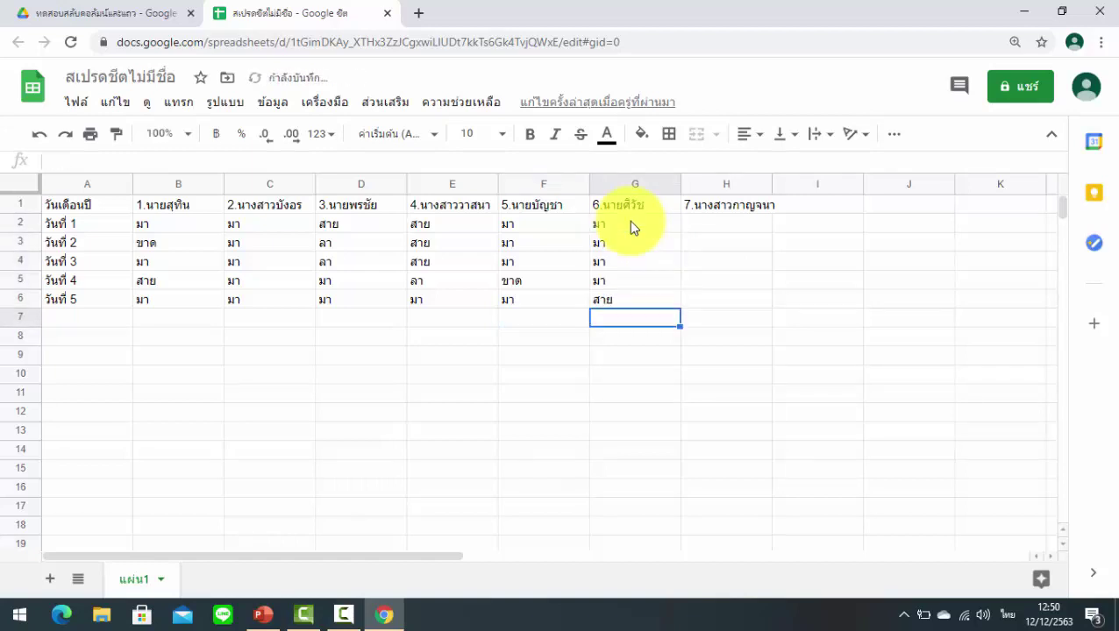
- Fill the seventh person's attendance in H2:H6 with มา for all five days
click(706, 230)
text(มา)
key(Return)
text(มา)
key(Return)
text(มา)
key(Return)
text(มา)
key(Return)
text(มา)
key(Return)
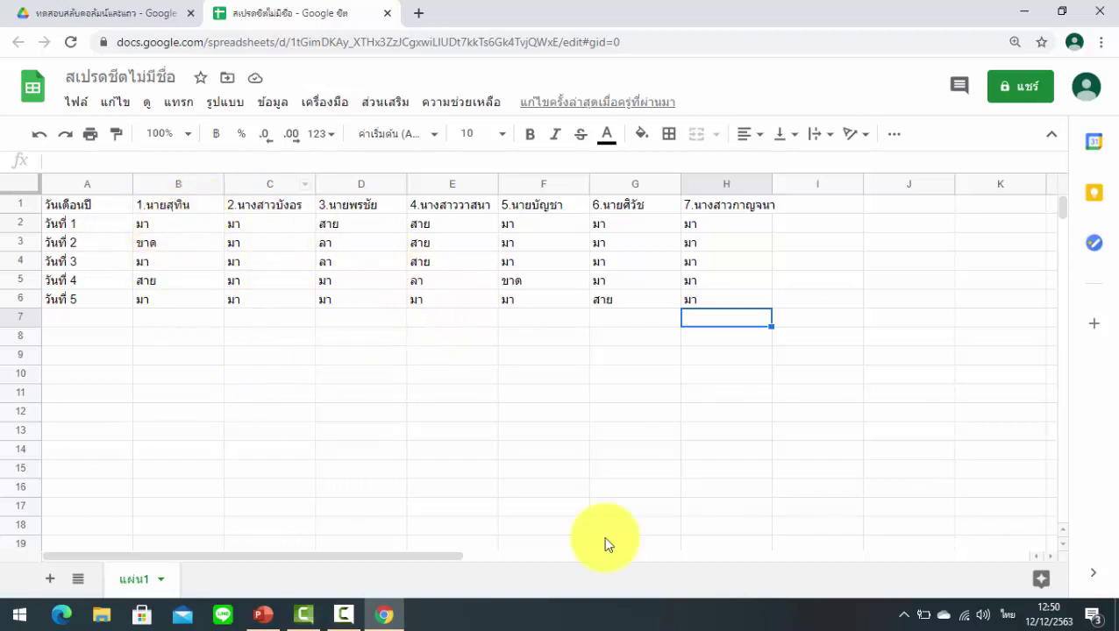
- Rename the spreadsheet file as สรุปการมาเรียนของห้อง ปวช.1
click(164, 80)
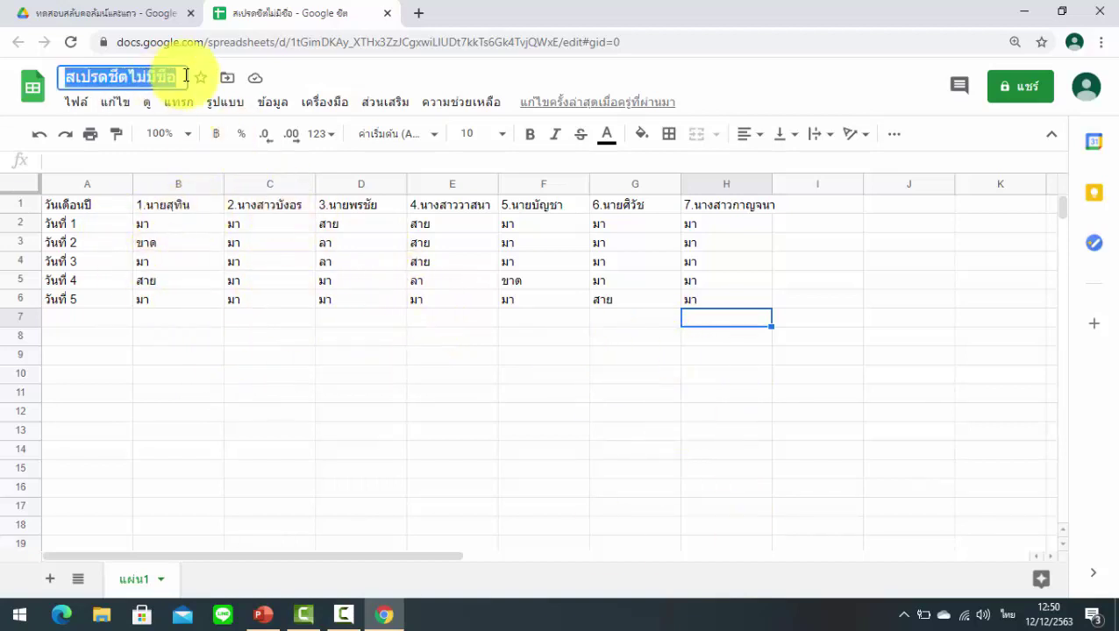
text(สร)
text(ุปวัน)
text(มาเร)
text(ี)
key(BackSpace)
key(BackSpace)
key(BackSpace)
key(BackSpace)
key(BackSpace)
key(BackSpace)
key(BackSpace)
key(BackSpace)
text(การมาเรียน)
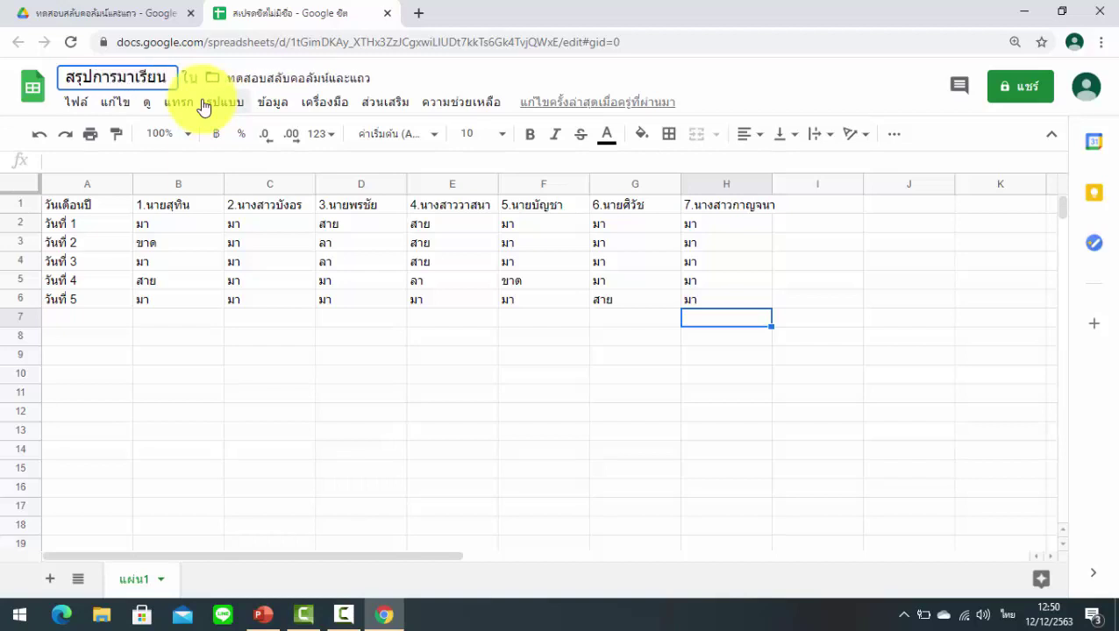
text(ของห้อง)
key(grave)
text(x;)
key(grave)
text(ป)
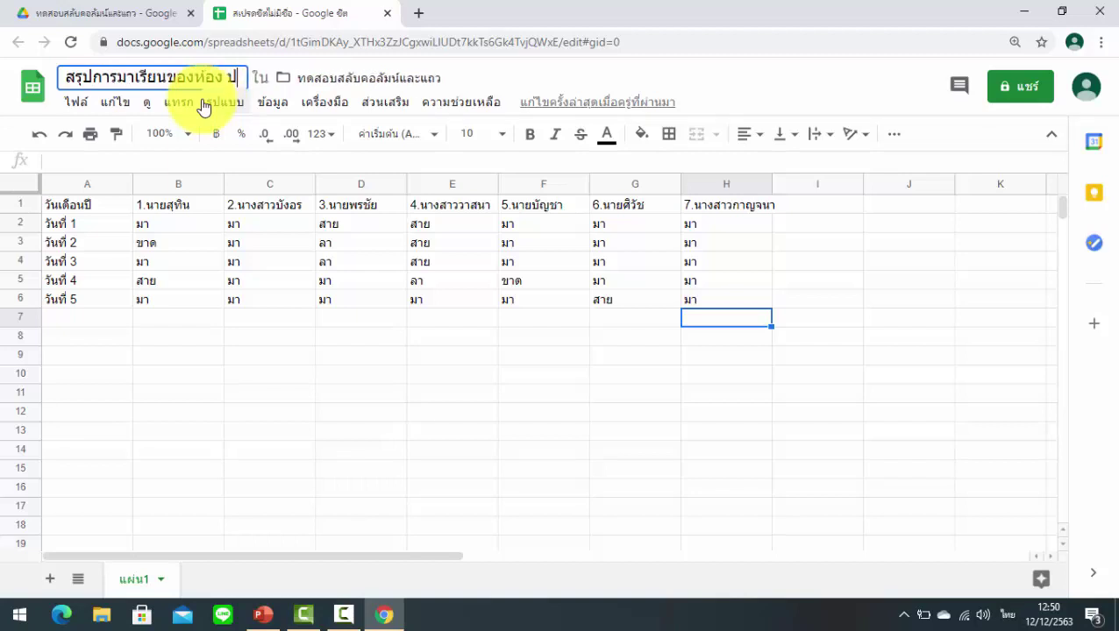
text(วช.)
key(grave)
text(1)
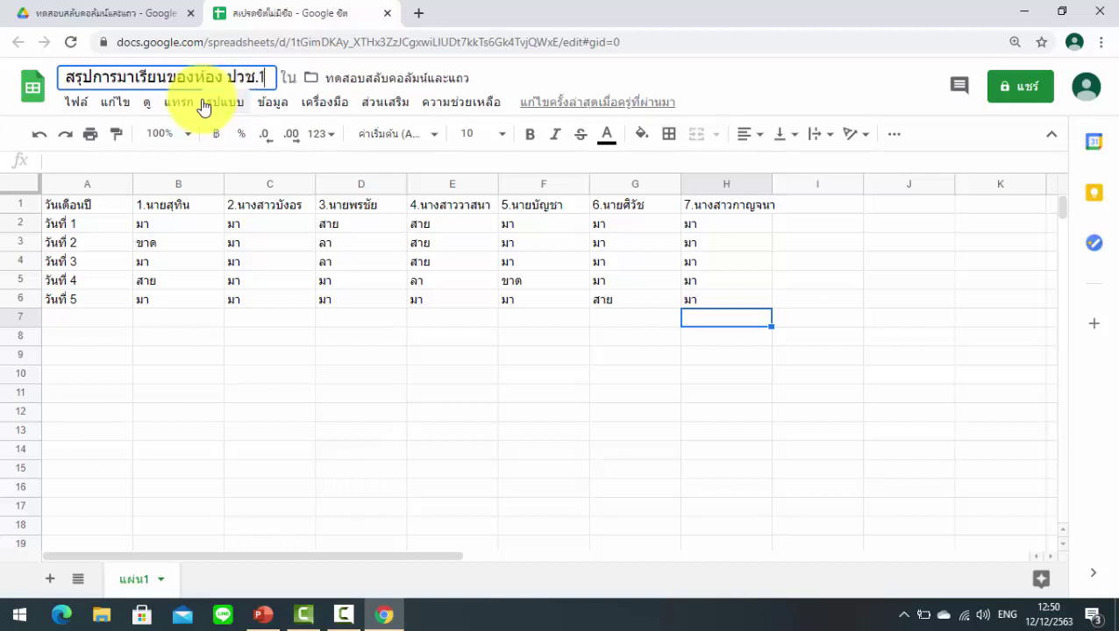
key(Return)
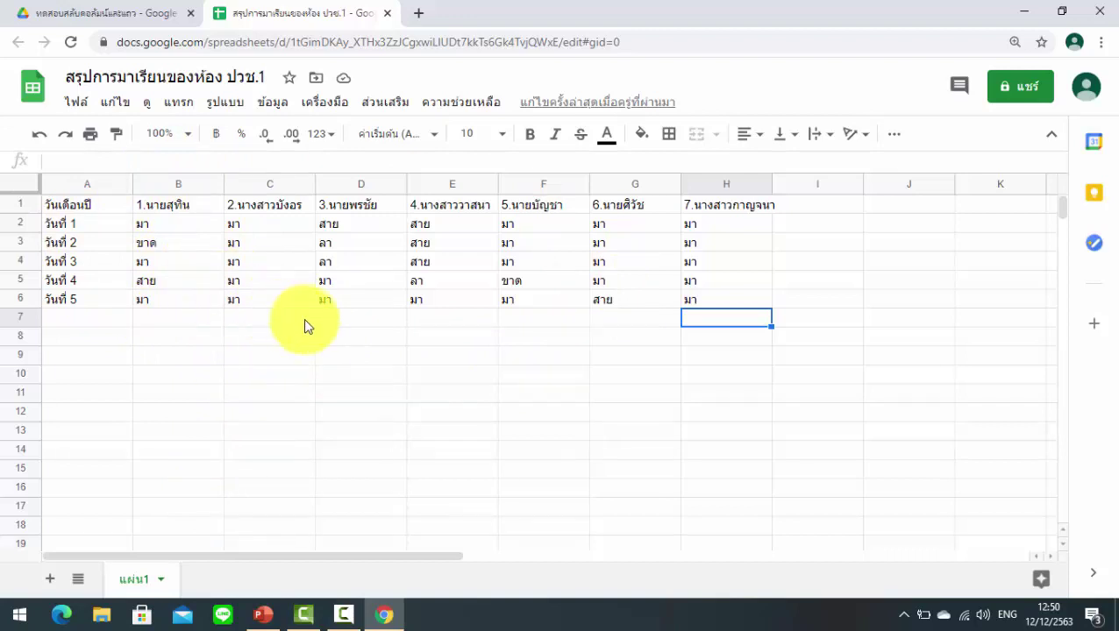
- Add a second sheet and enter the heading ชื่อนักเรียน in its cell A1
click(48, 580)
click(97, 203)
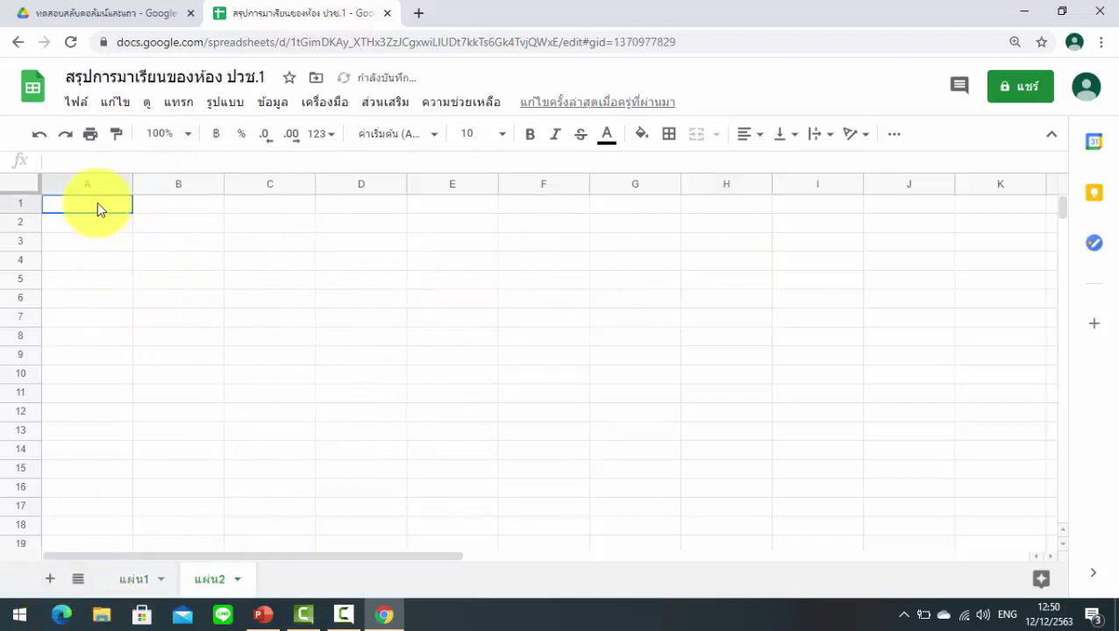
text(=njv)
key(BackSpace)
key(BackSpace)
key(BackSpace)
key(BackSpace)
key(grave)
text(ชื)
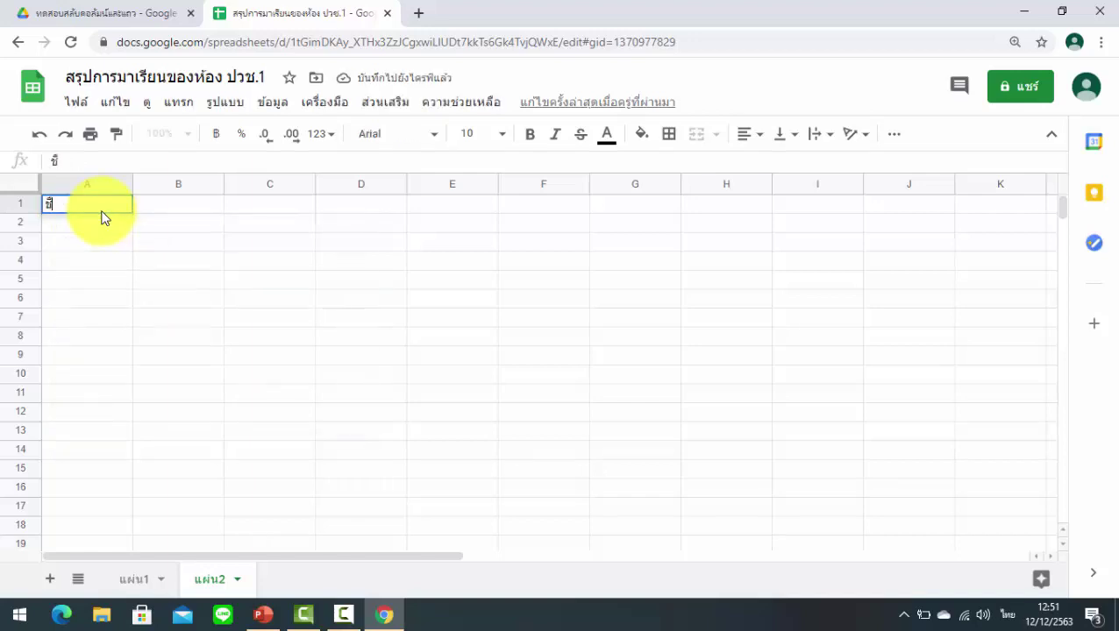
text(่อนักเรียน)
key(Return)
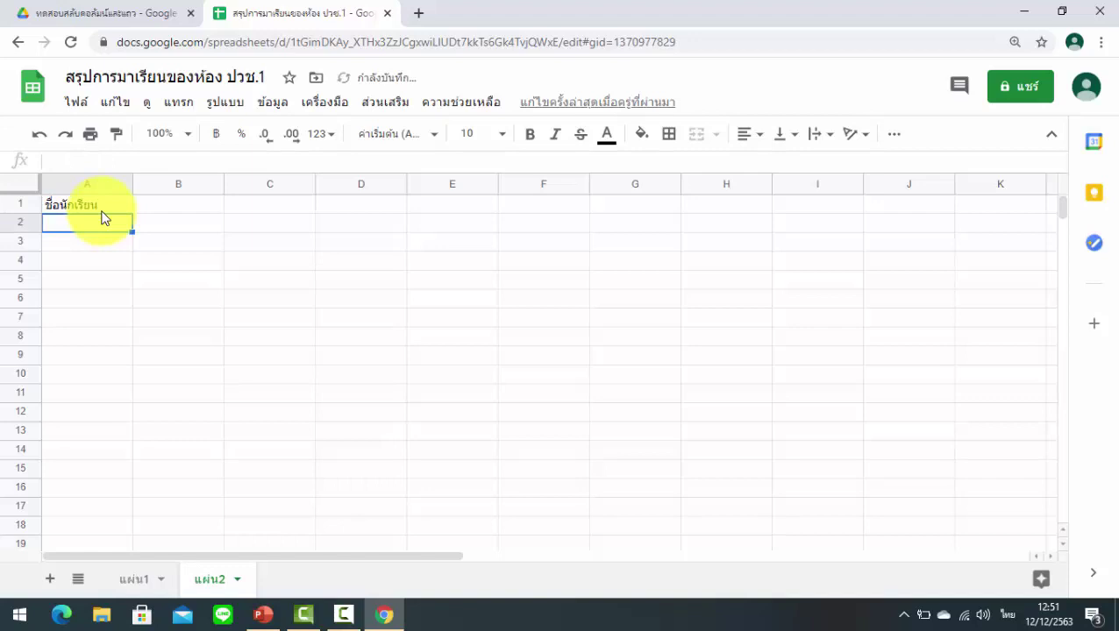
- Enter the status labels มา, สาย, ลา and ขาด in A2:A5 of the second sheet
text(มา)
key(Return)
text(สาย)
key(Return)
text(ลา)
key(Return)
text(ขาด)
key(Return)
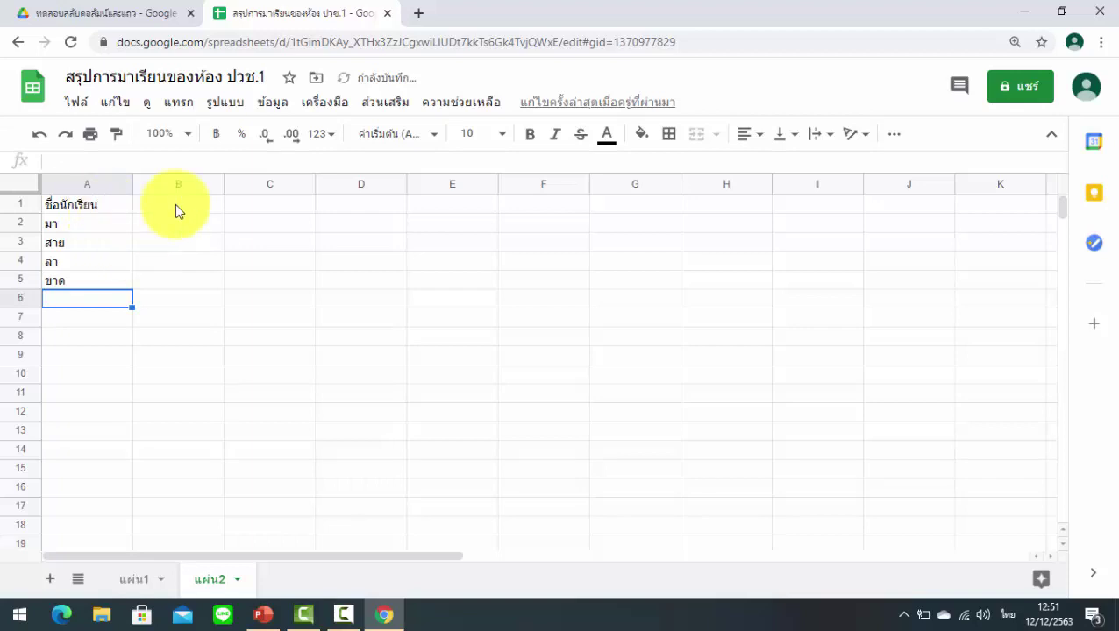
- Copy the seven names in B1:H1 of แผ่น1 and paste them into แผ่น2 starting at B1
click(144, 589)
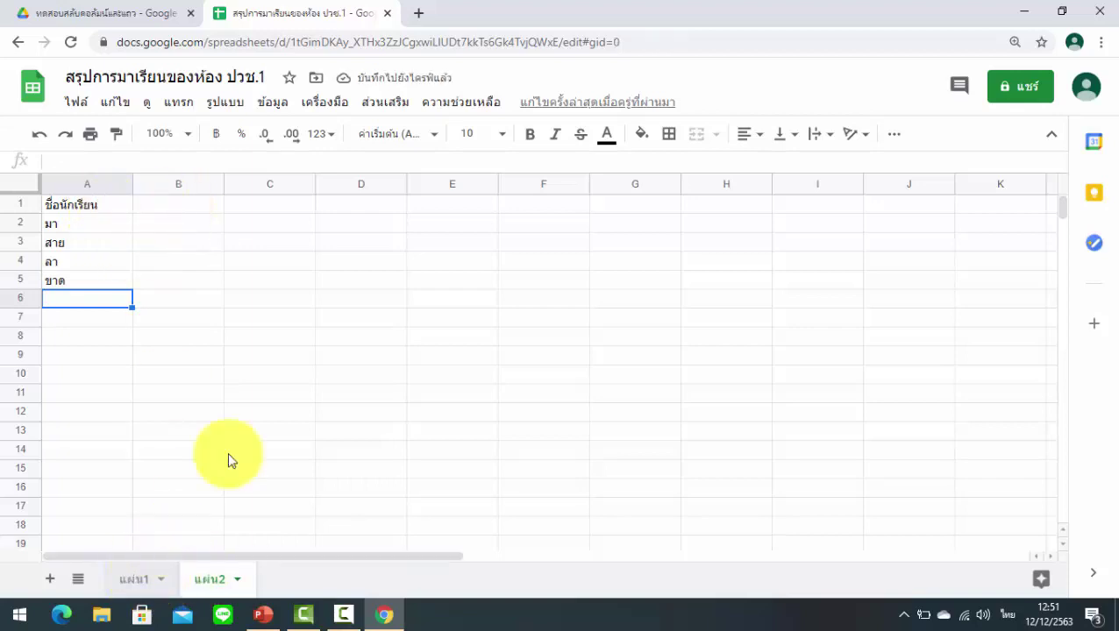
drag(195, 209, 734, 200)
right_click(733, 200)
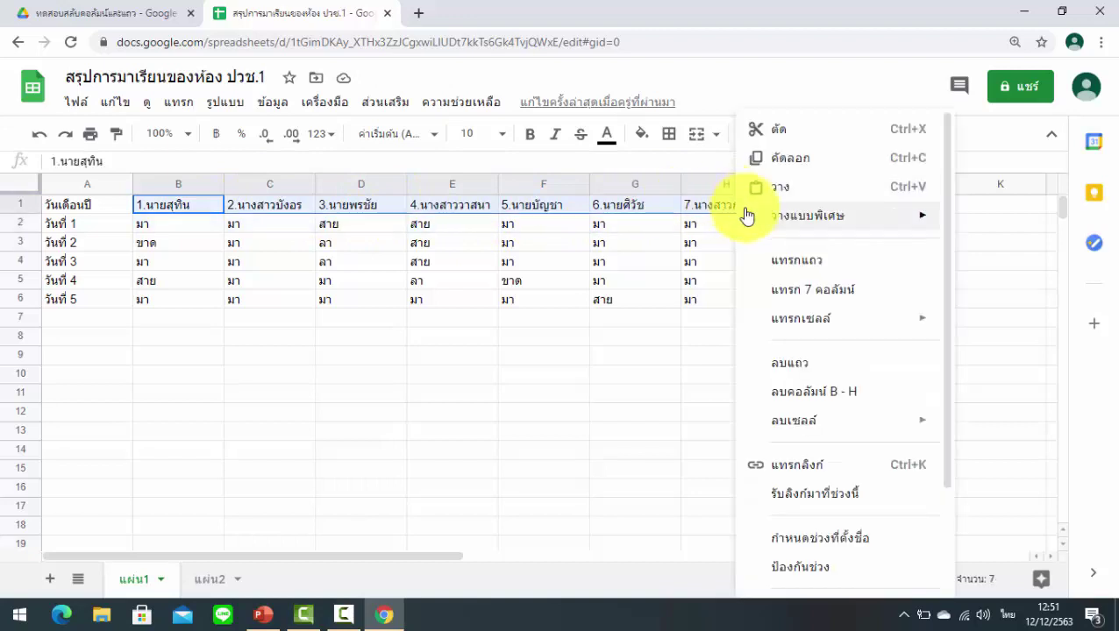
click(792, 167)
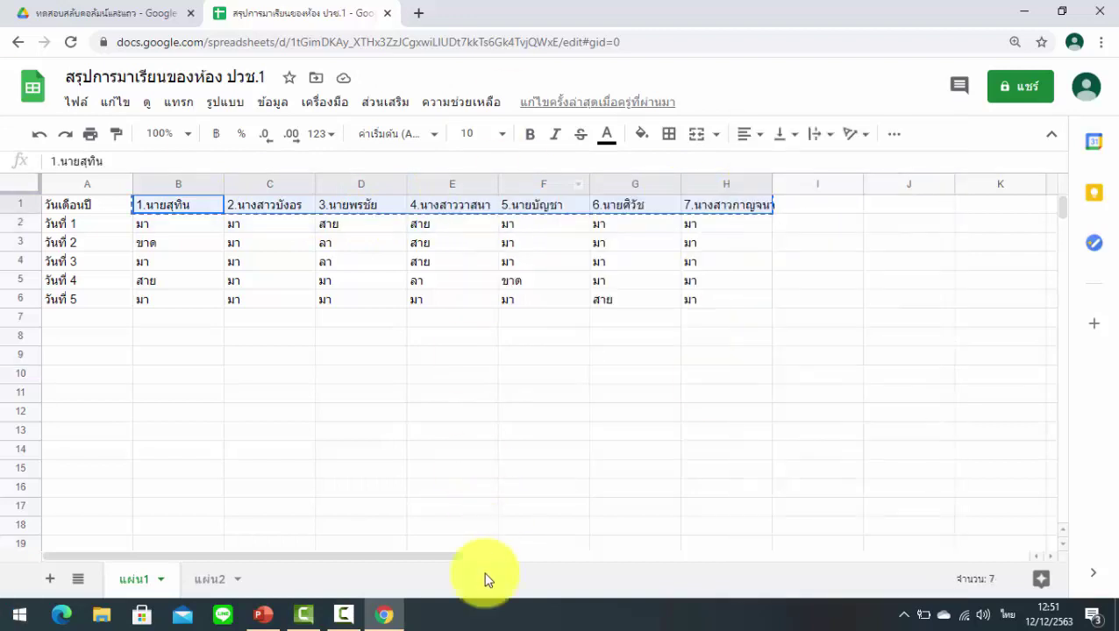
click(215, 578)
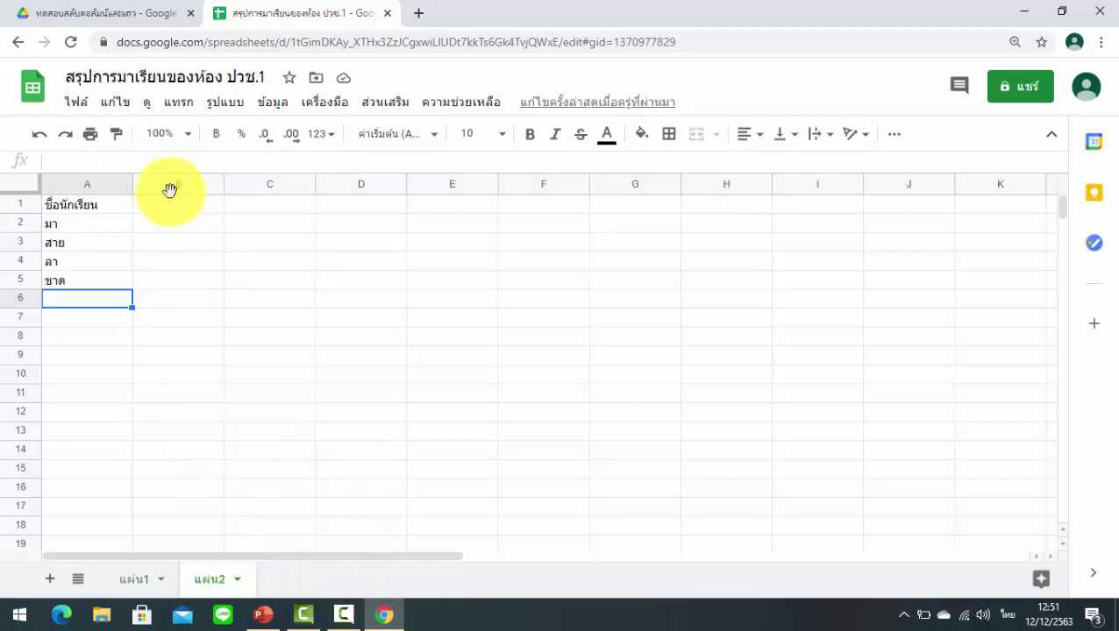
click(182, 209)
right_click(186, 208)
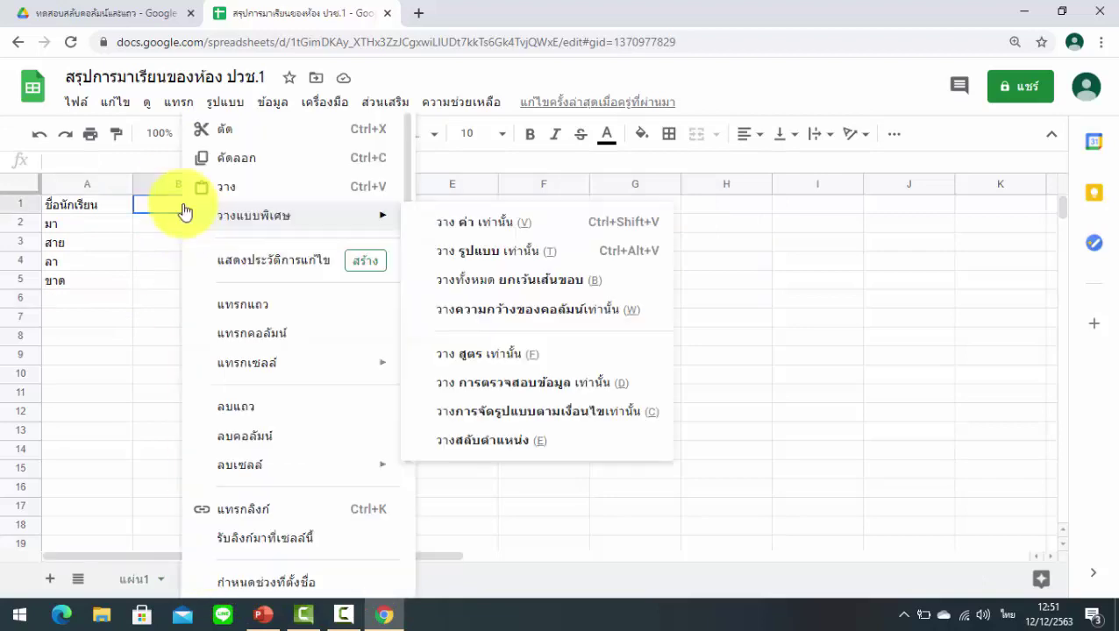
click(243, 190)
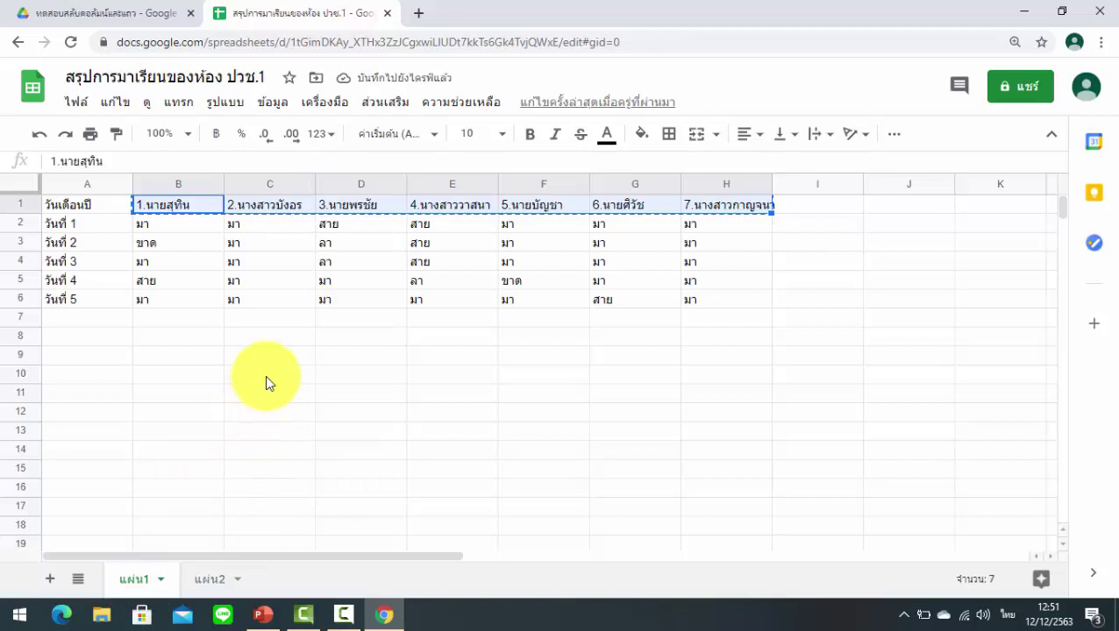
click(485, 357)
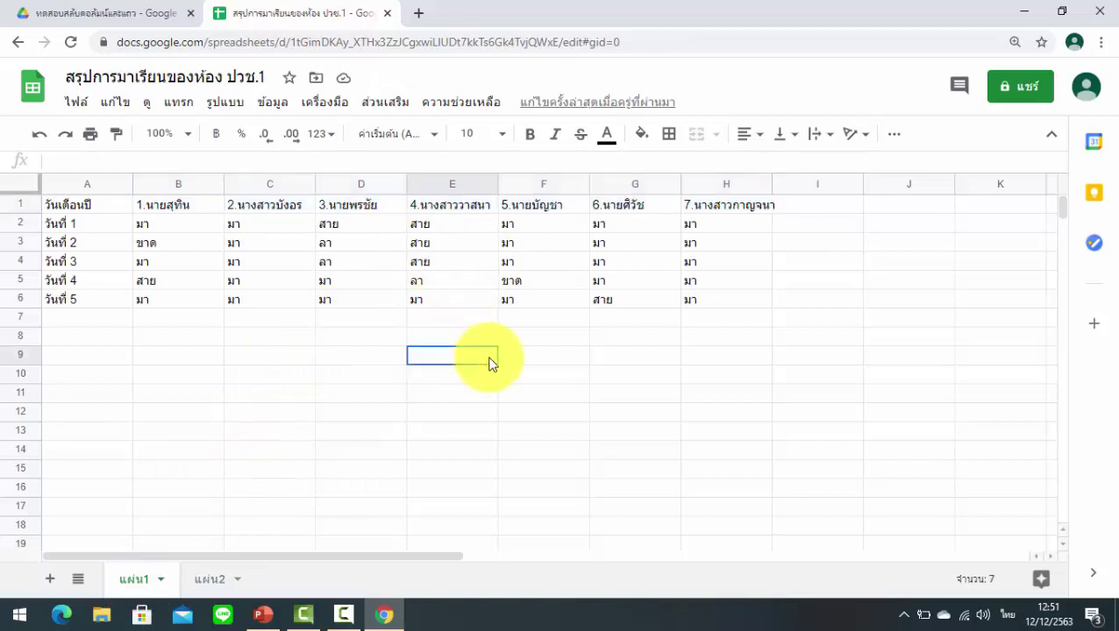
click(212, 580)
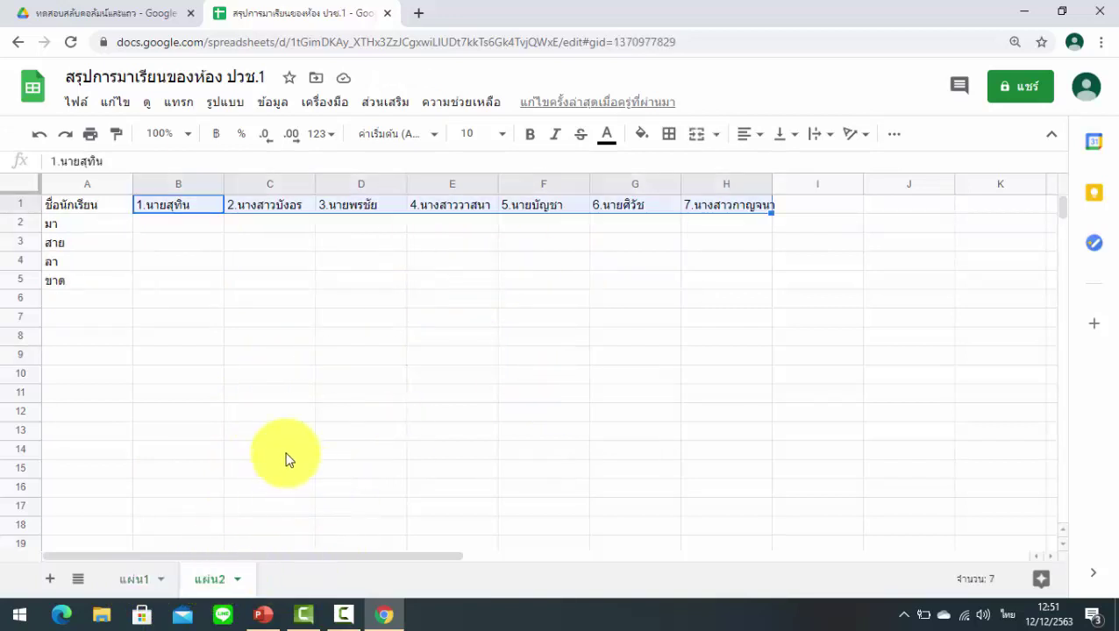
- Insert a COUNTIF function in cell B2 of แผ่น2
click(201, 226)
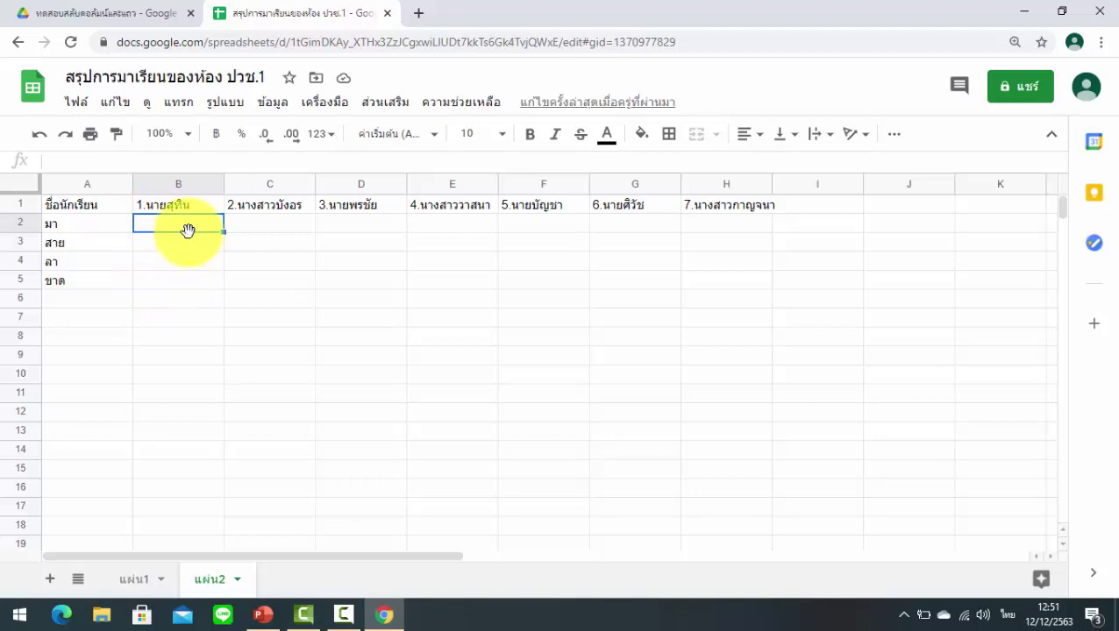
click(176, 104)
mouse_move(273, 496)
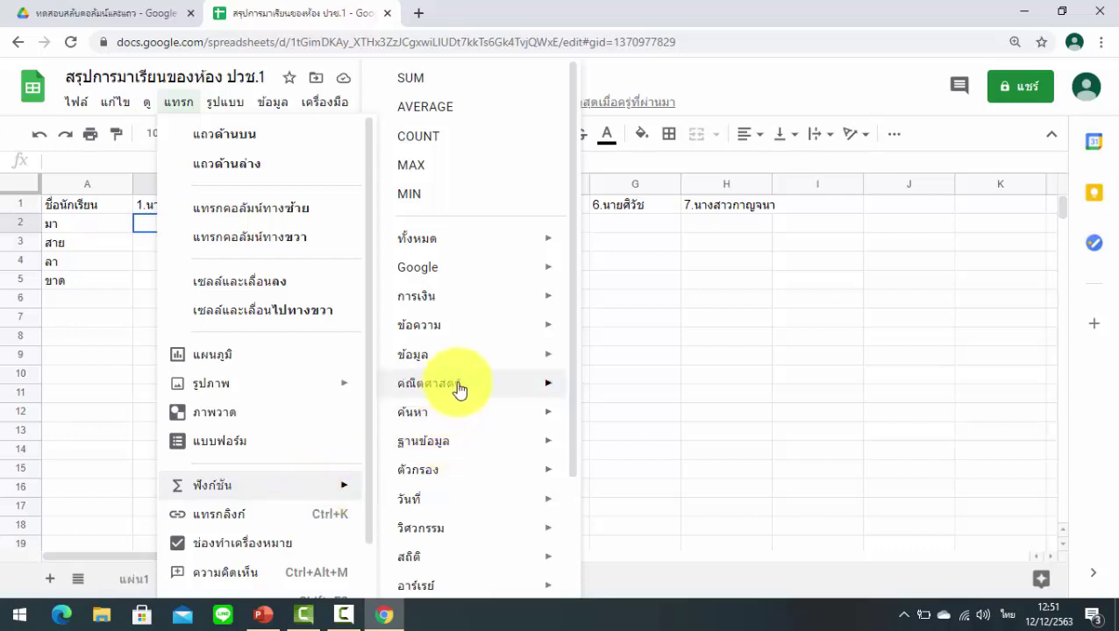
mouse_move(457, 390)
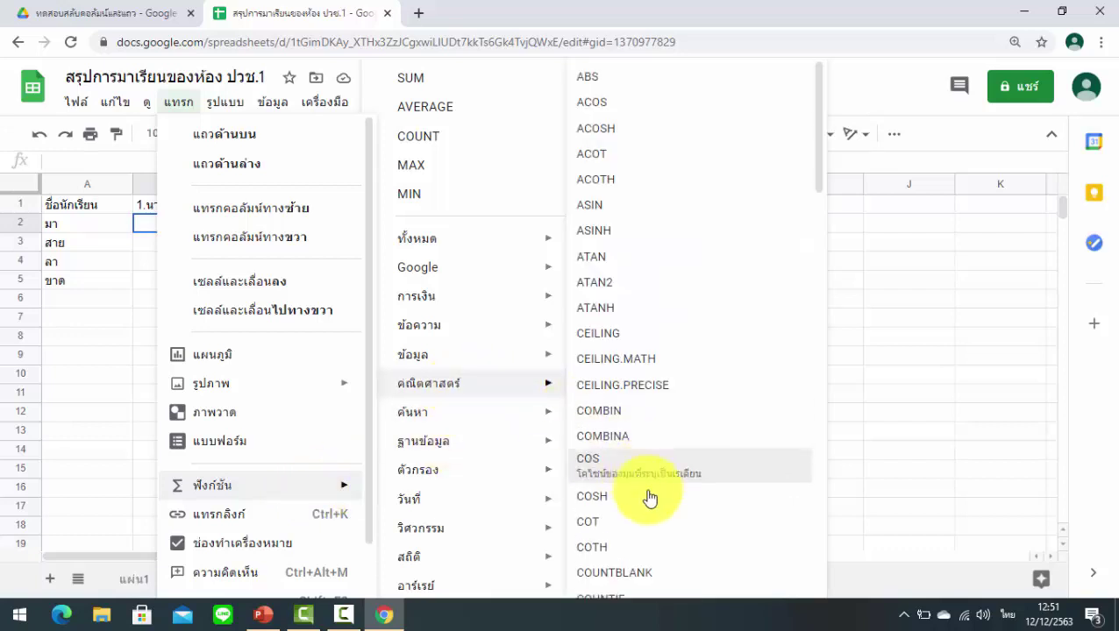
scroll(645, 487, down, 3)
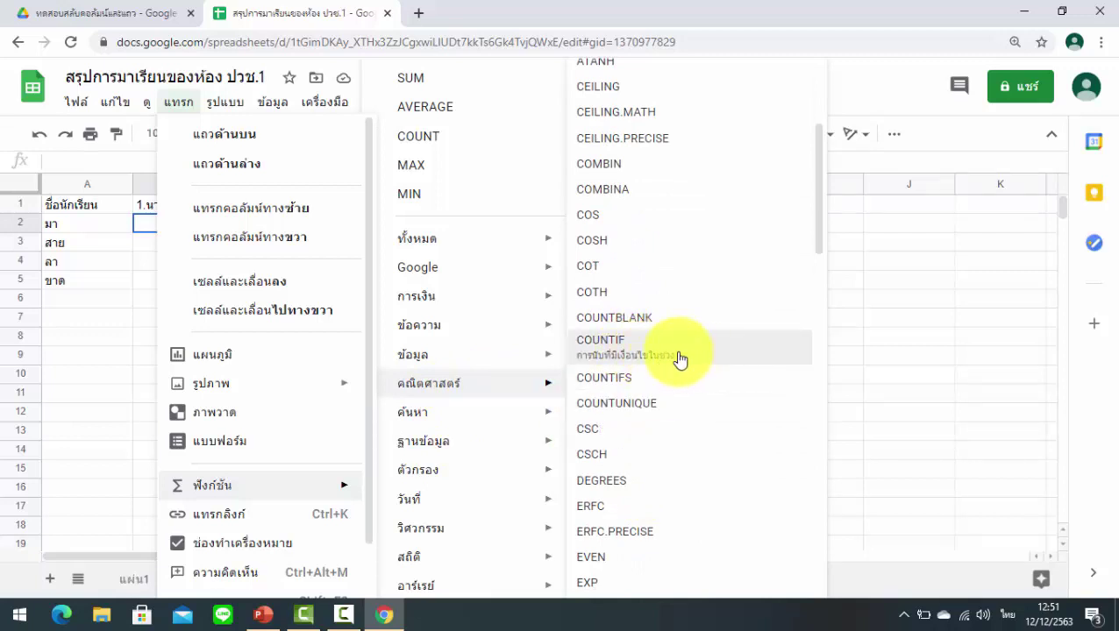
click(640, 349)
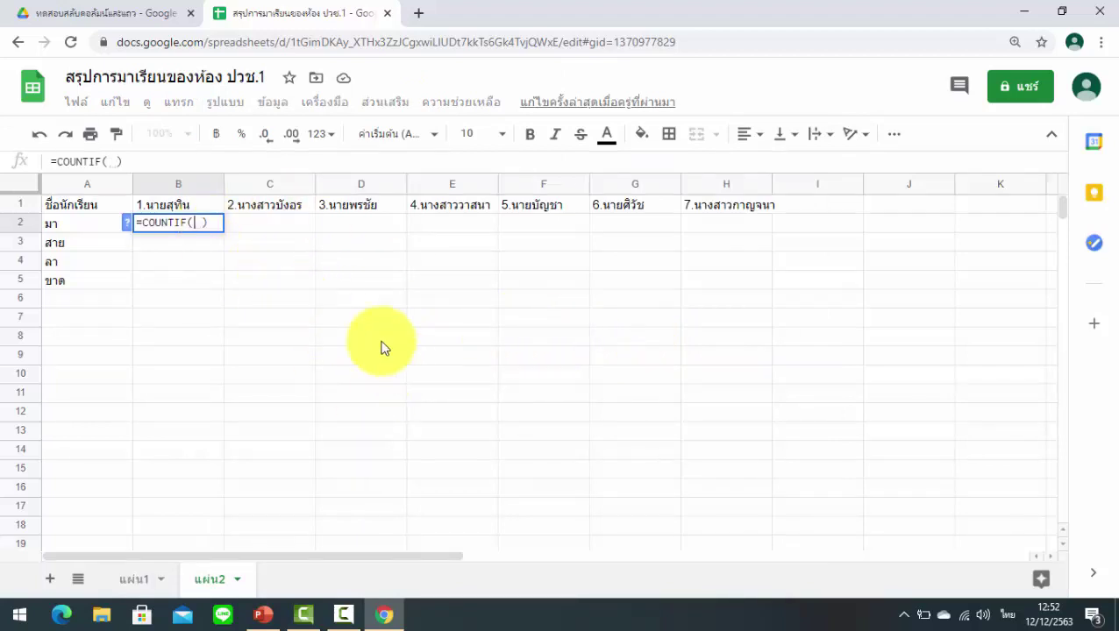
- Give COUNTIF the range 'แผ่น1'!B1:B6 and the criterion A2:A5 from แผ่น2
click(136, 580)
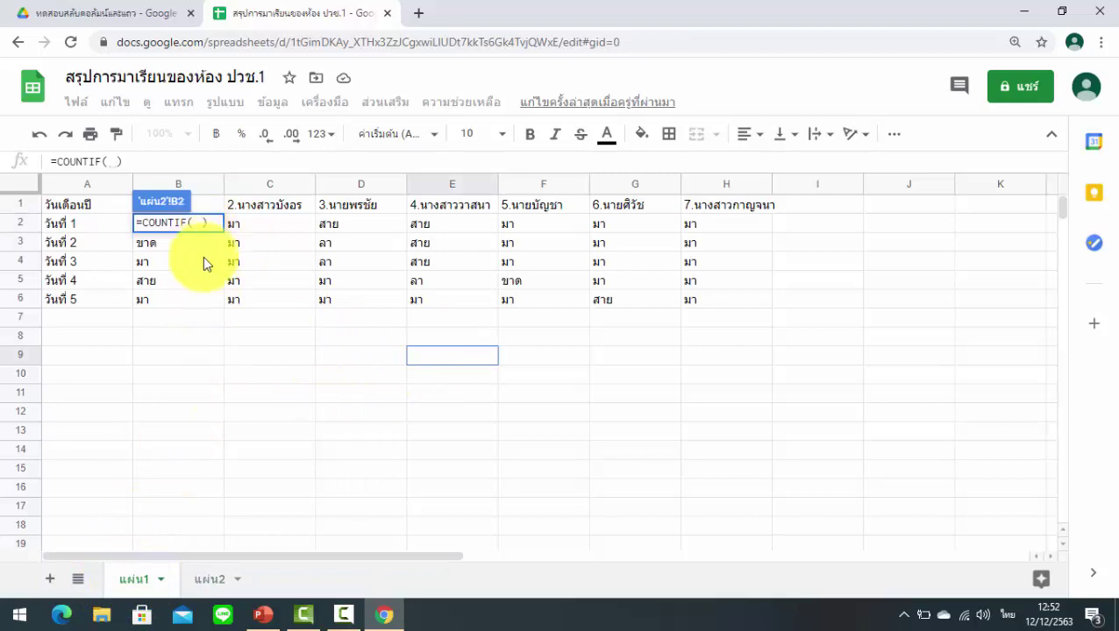
drag(207, 208, 207, 300)
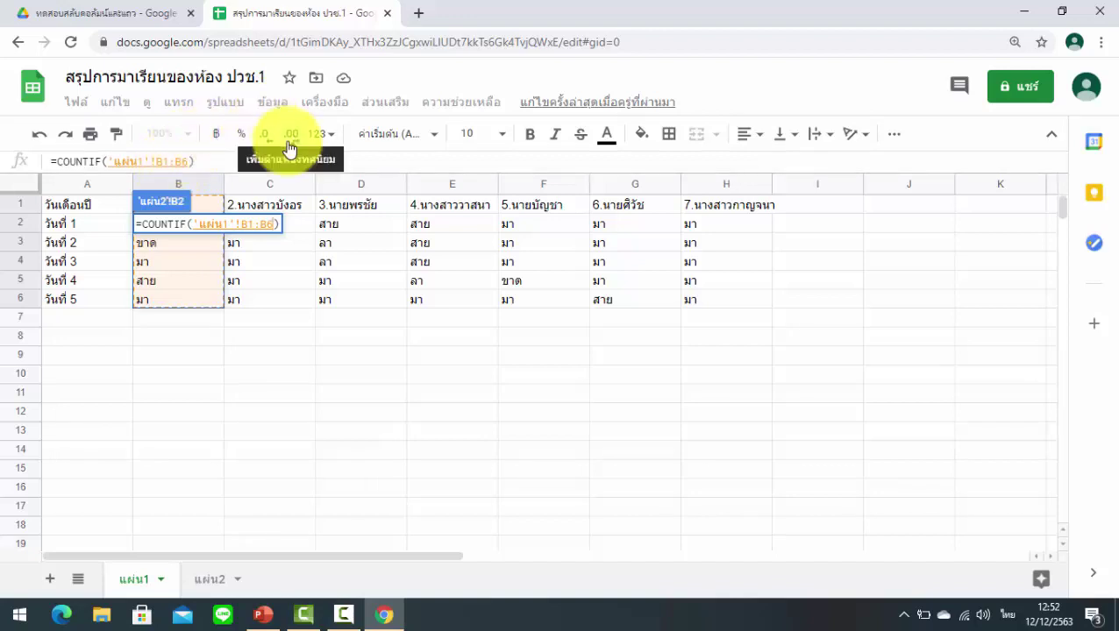
text(ม)
key(BackSpace)
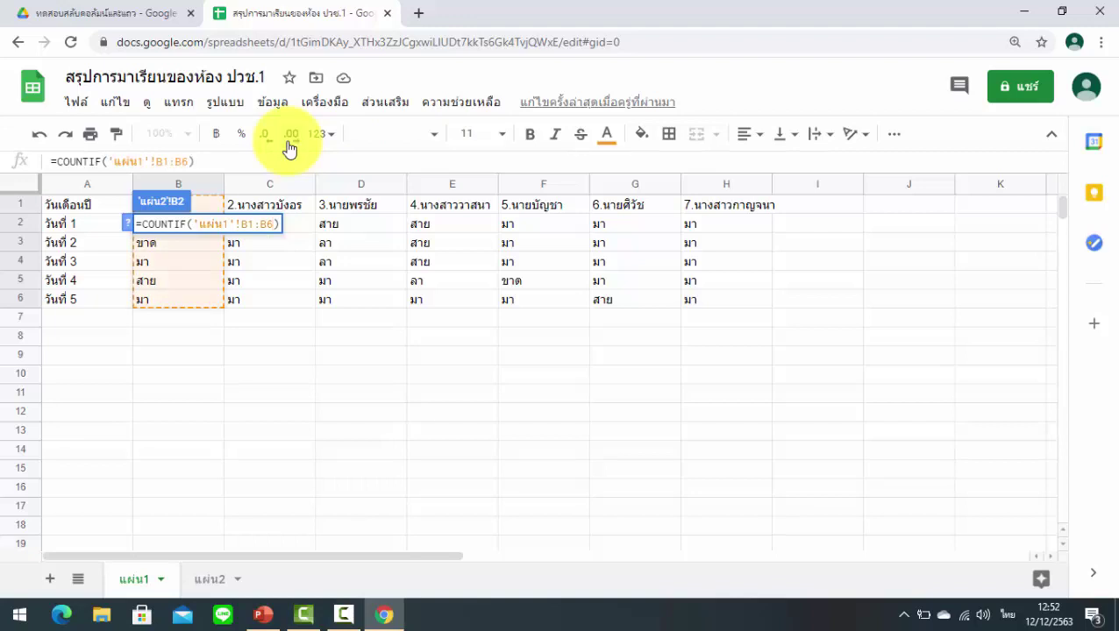
key(grave)
text(,)
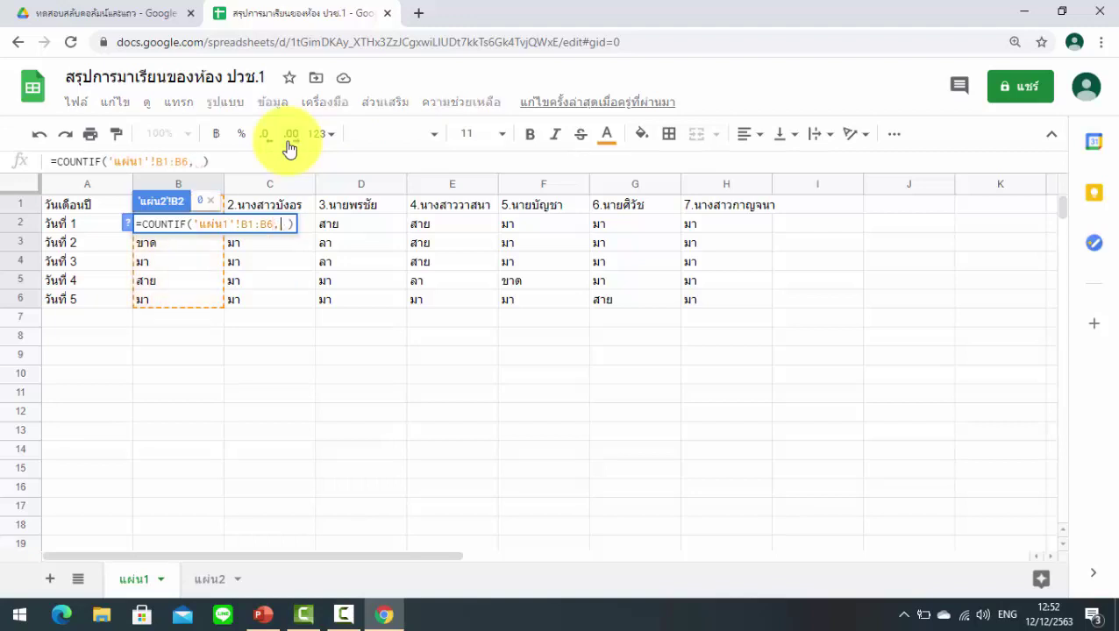
click(213, 586)
drag(106, 224, 102, 283)
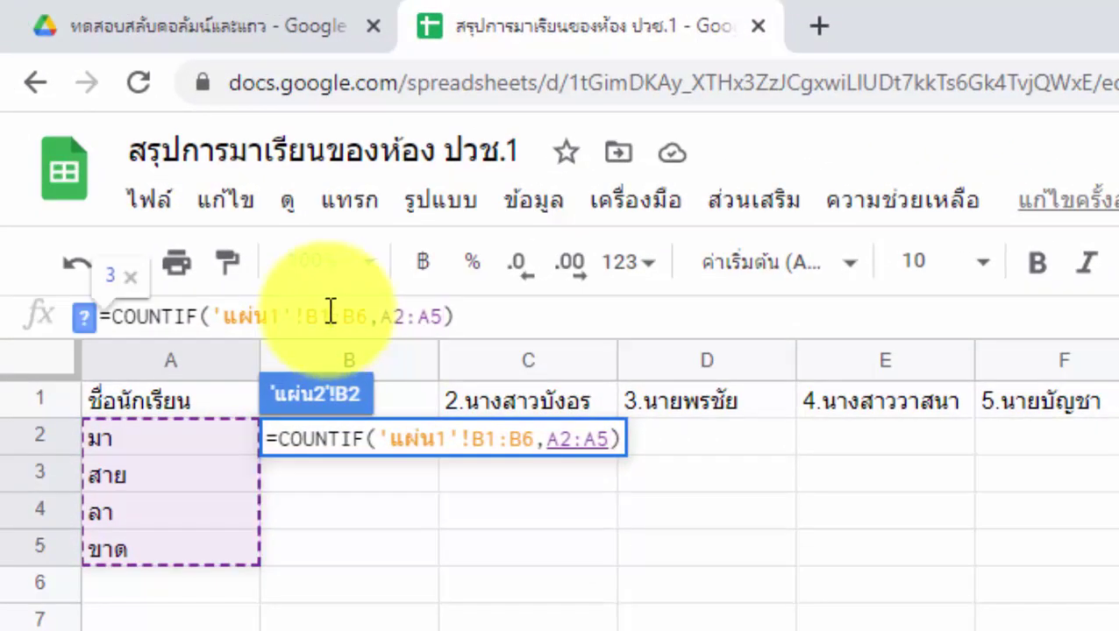
- Change the COUNTIF range to the whole column 'แผ่น1'!B:B by removing its row numbers
key(BackSpace)
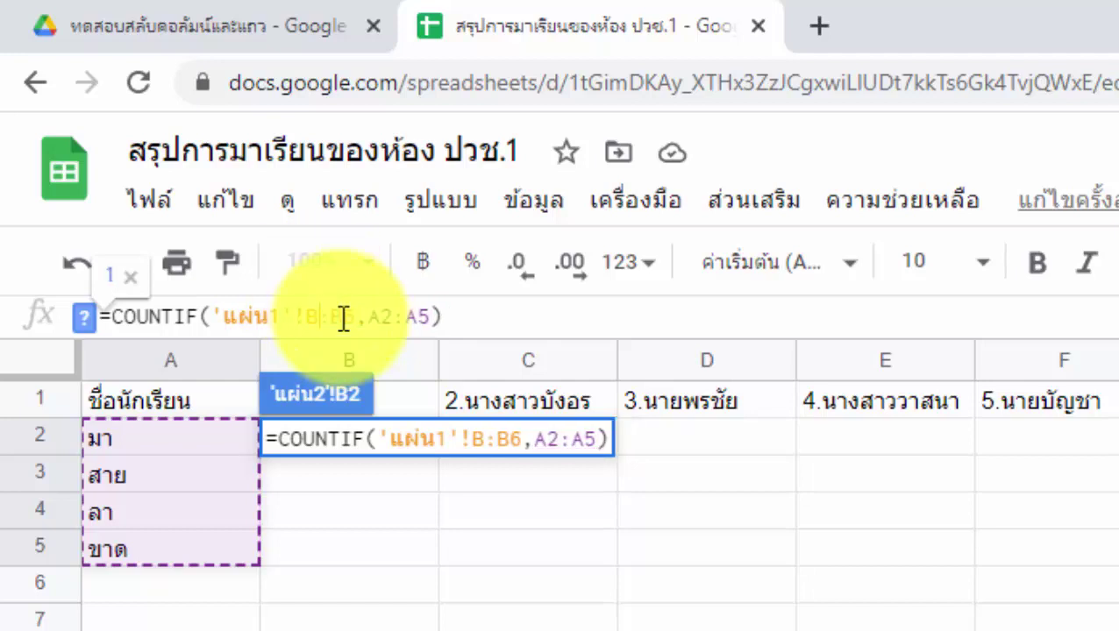
click(354, 317)
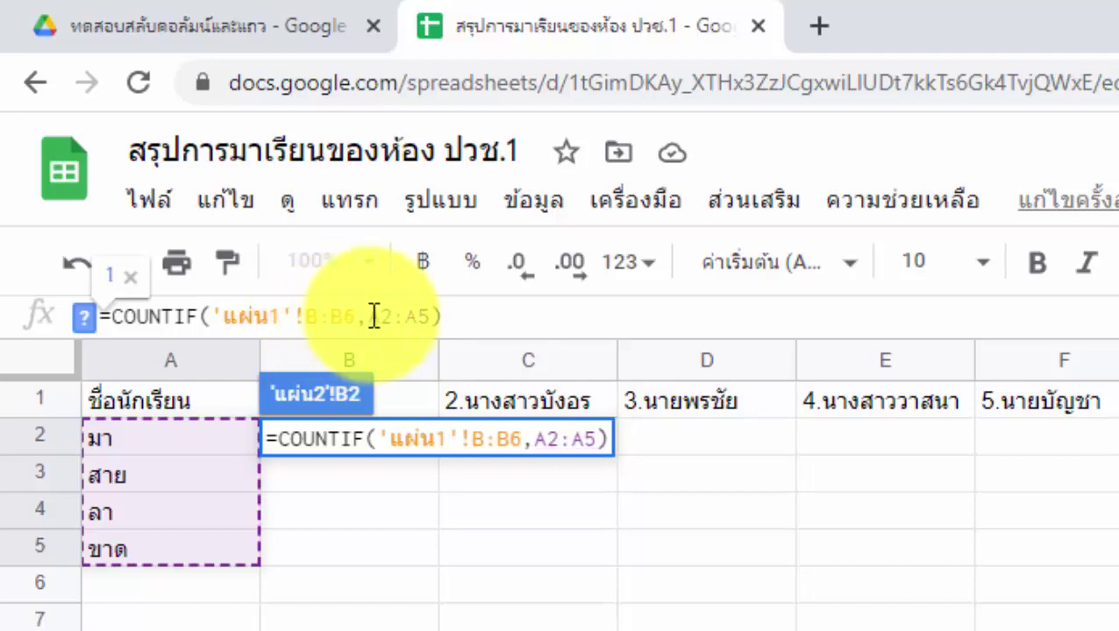
key(BackSpace)
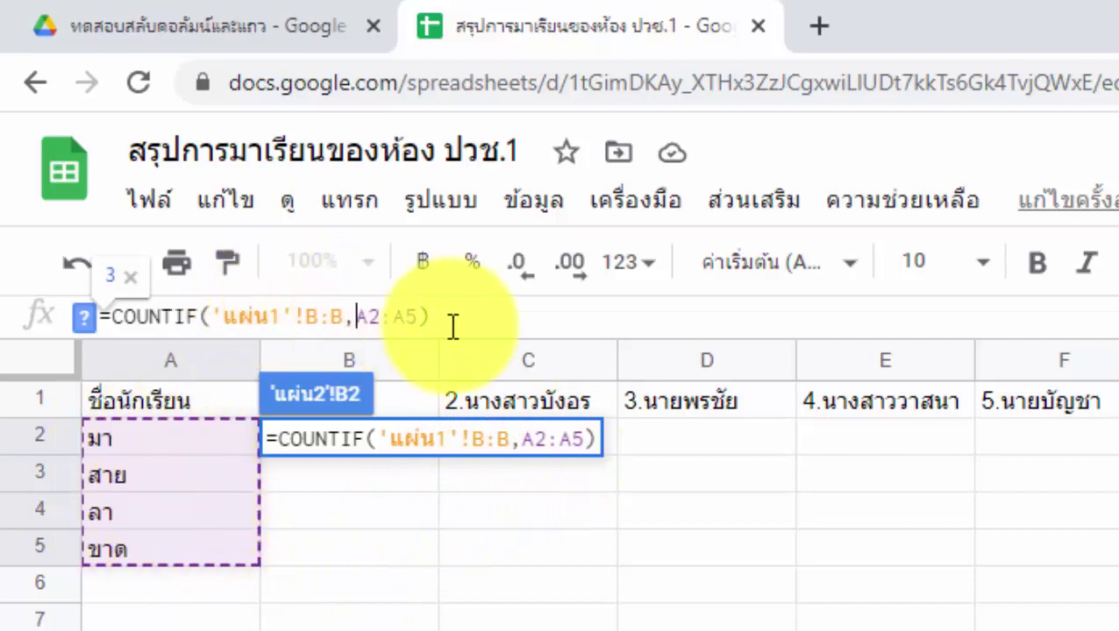
- Make the COUNTIF criterion absolute as $A$2:$A$5 and enter the formula in B2
text($A)
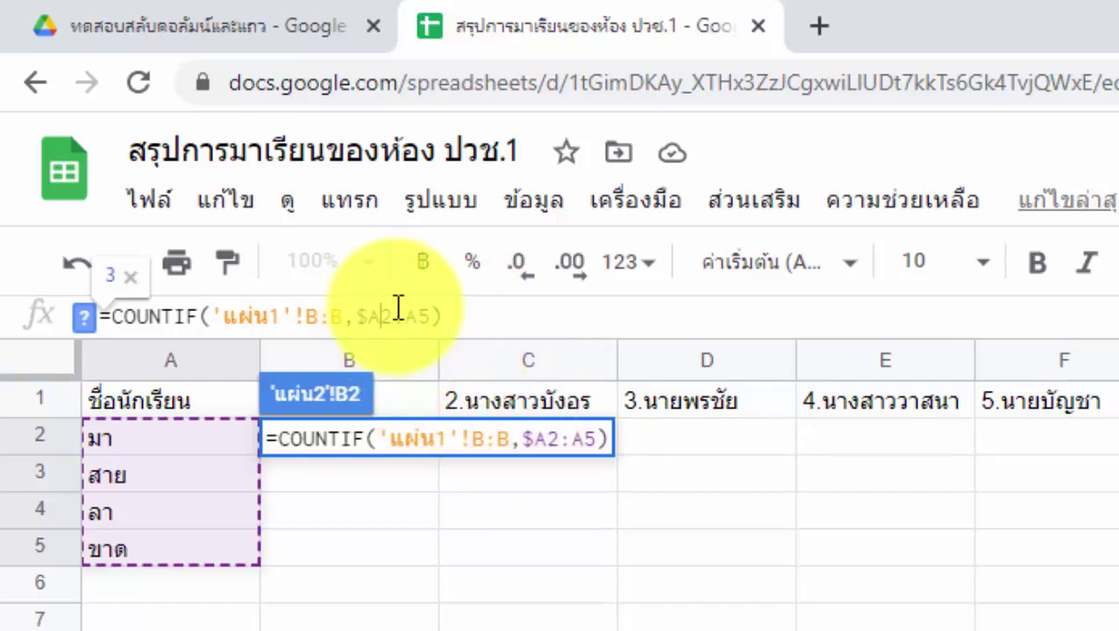
text($)
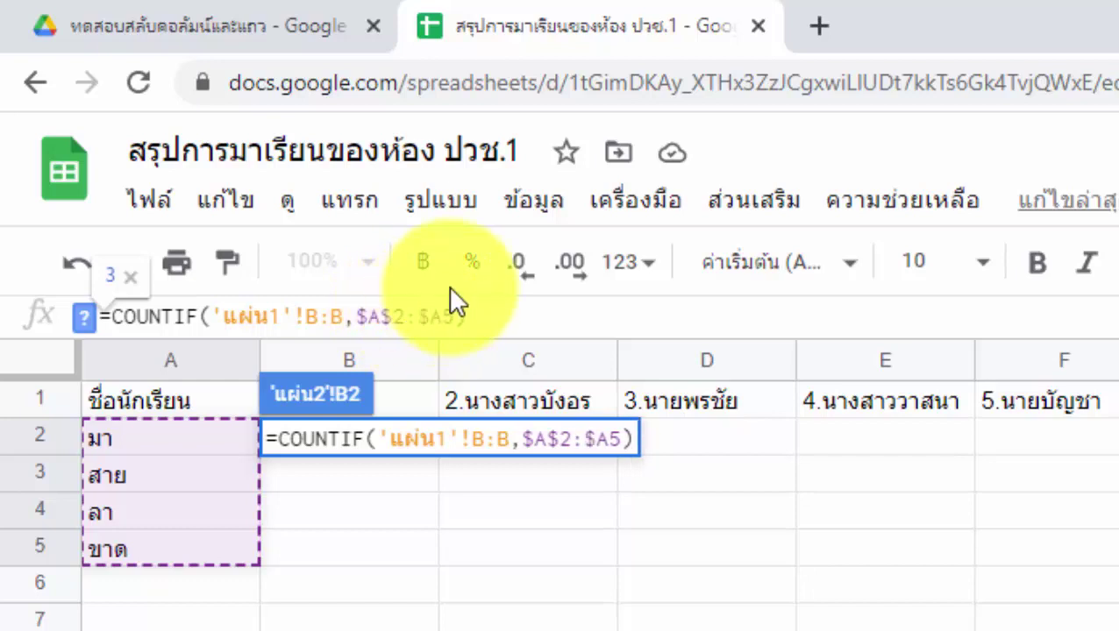
click(426, 316)
text($A)
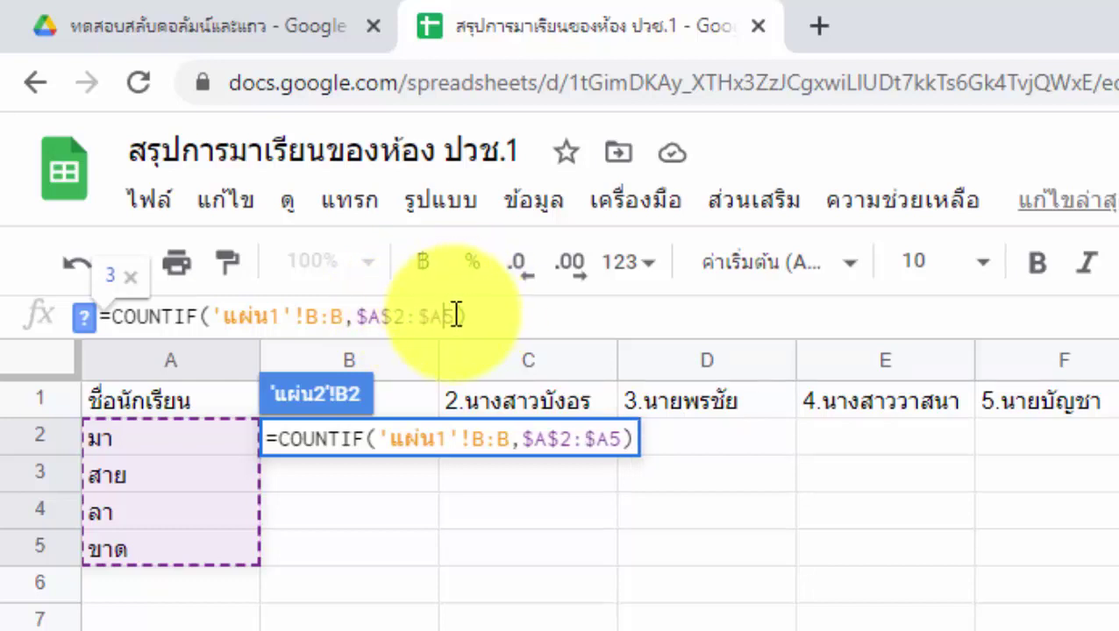
text($)
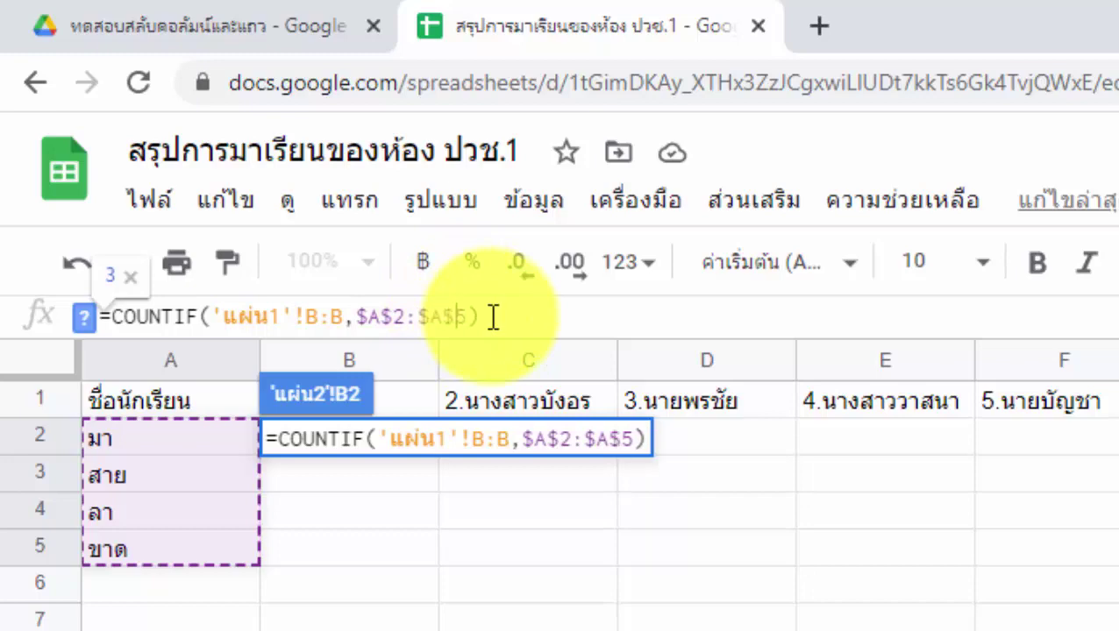
key(Return)
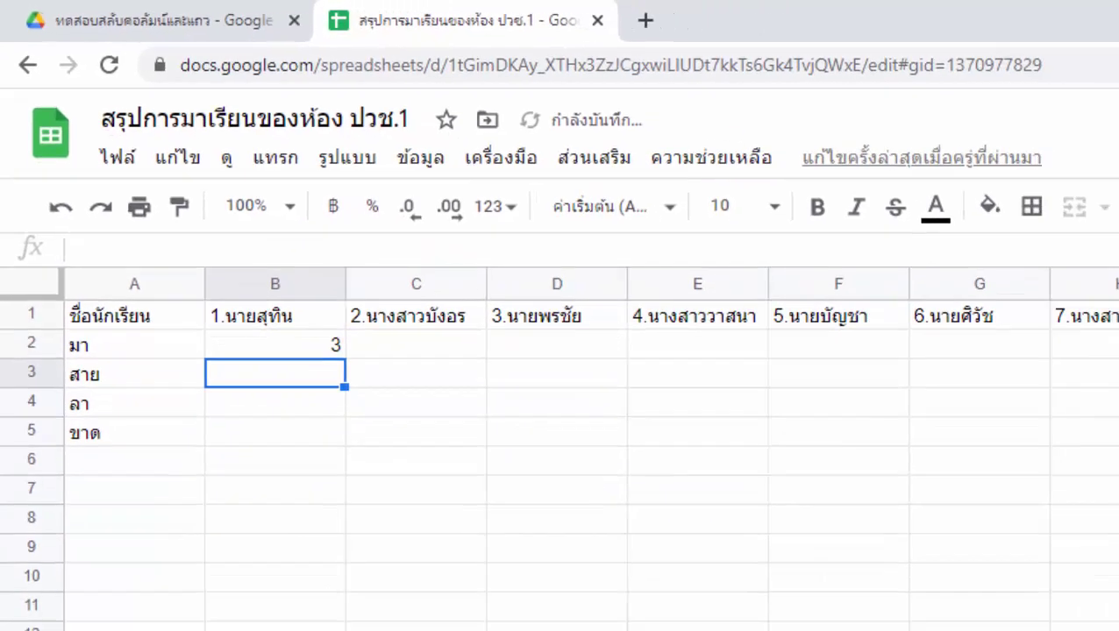
- Check the first column's data on แผ่น1 and fill the B2 formula down to B5 on แผ่น2
click(136, 579)
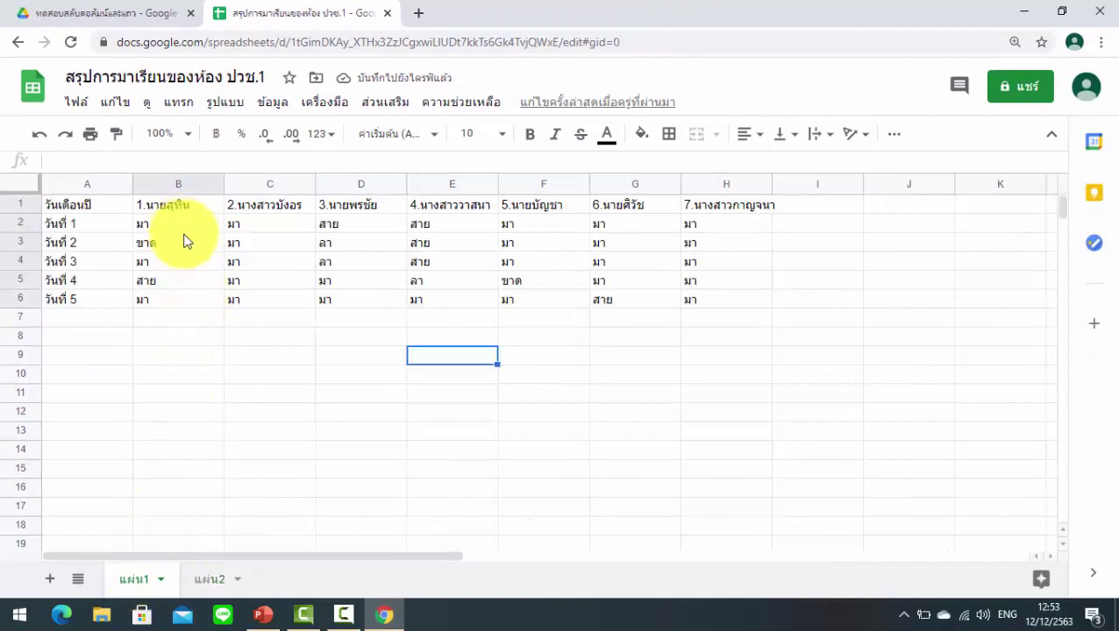
click(211, 579)
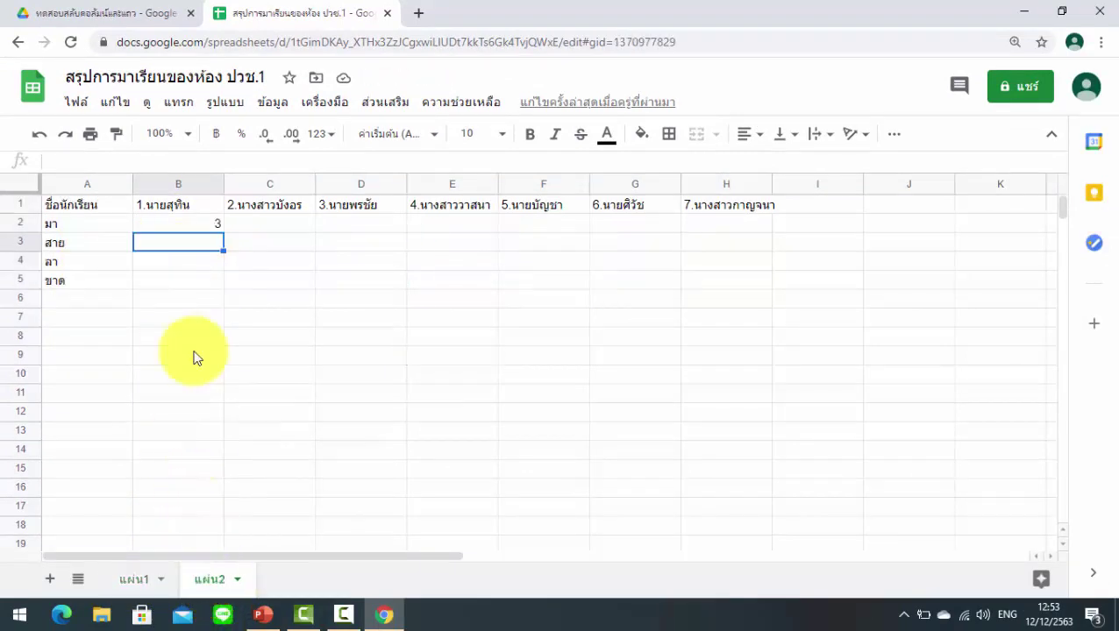
click(216, 225)
drag(223, 231, 223, 285)
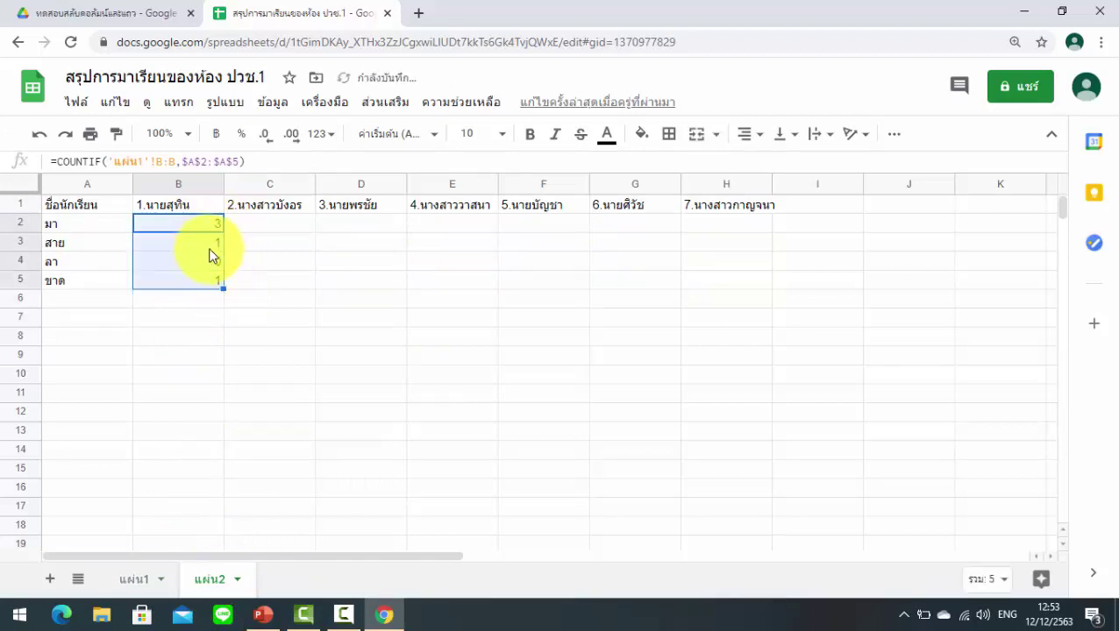
- Fill the formulas in B2:B5 across to column H on แผ่น2 and compare the counts with แผ่น1
click(134, 582)
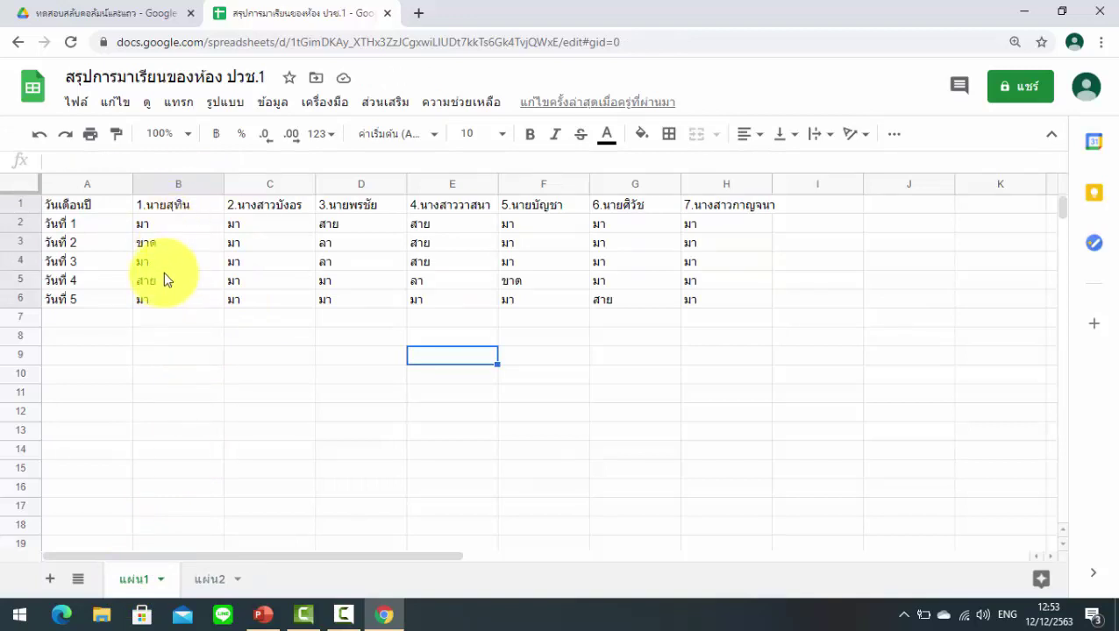
click(215, 589)
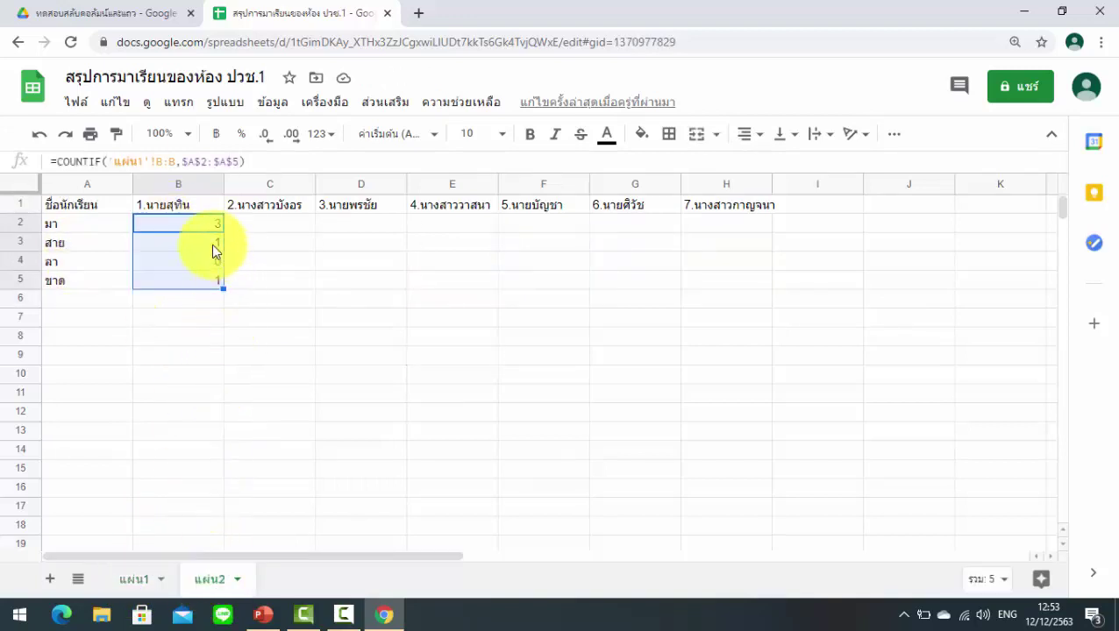
drag(223, 288, 749, 300)
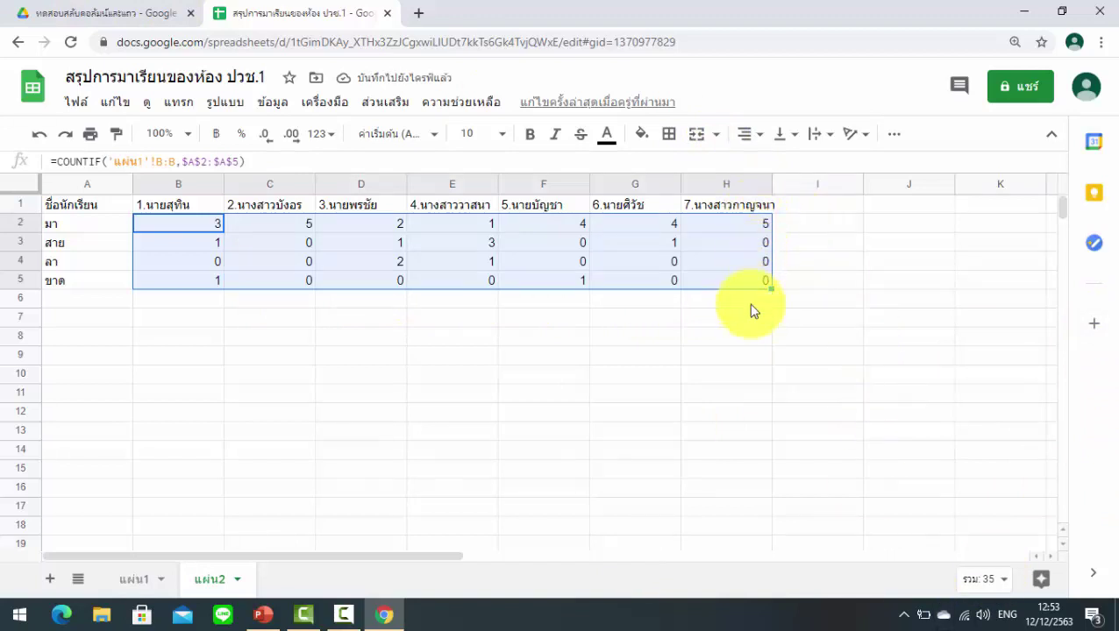
click(765, 333)
click(889, 335)
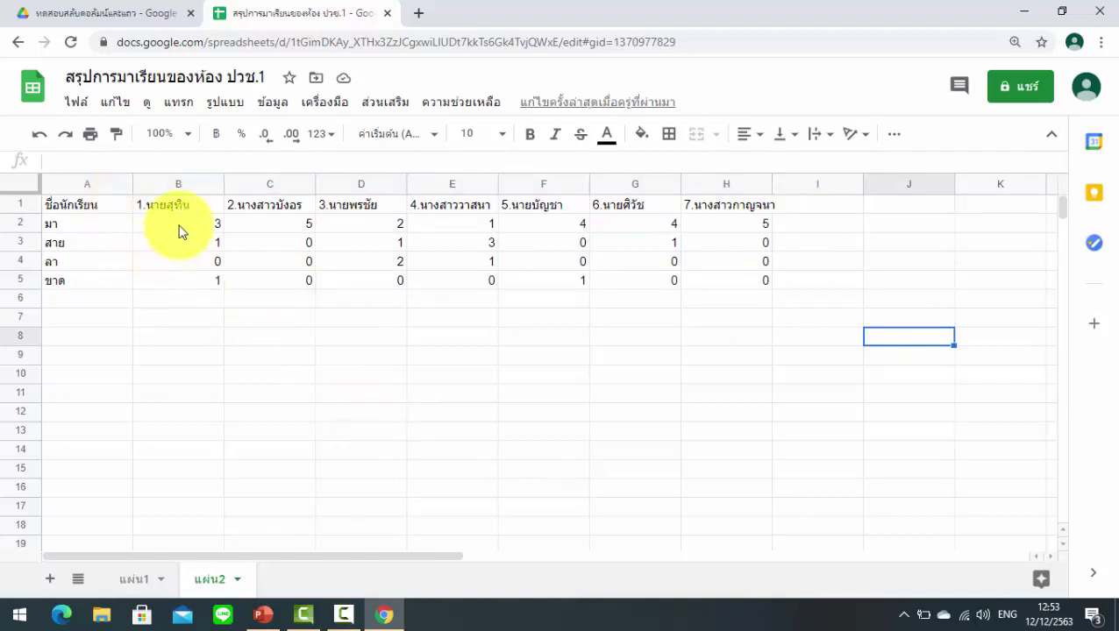
click(141, 579)
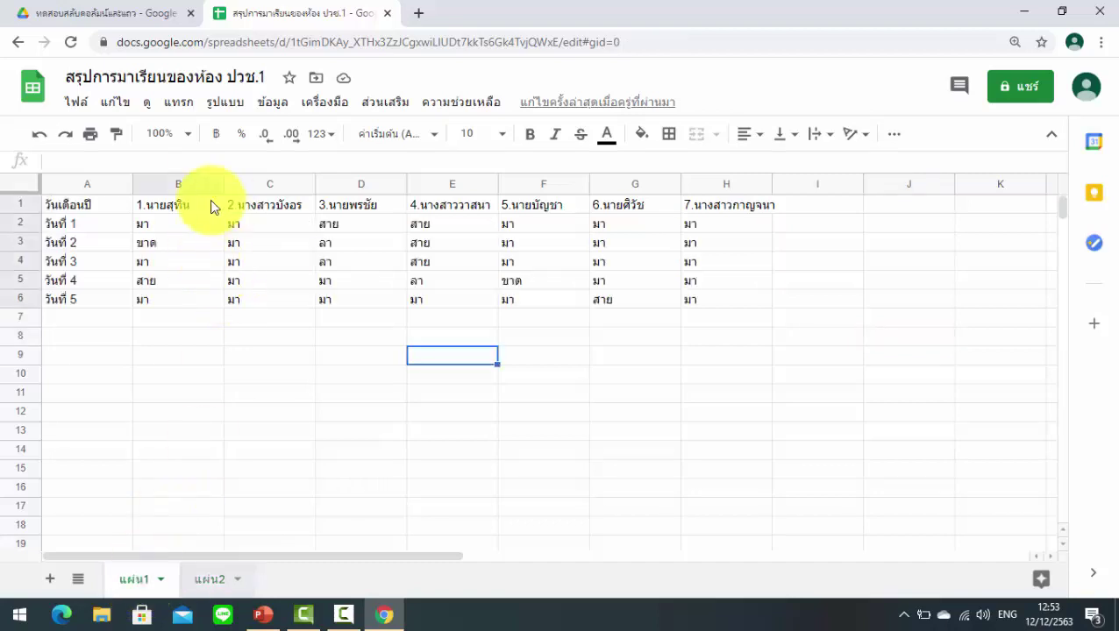
click(208, 580)
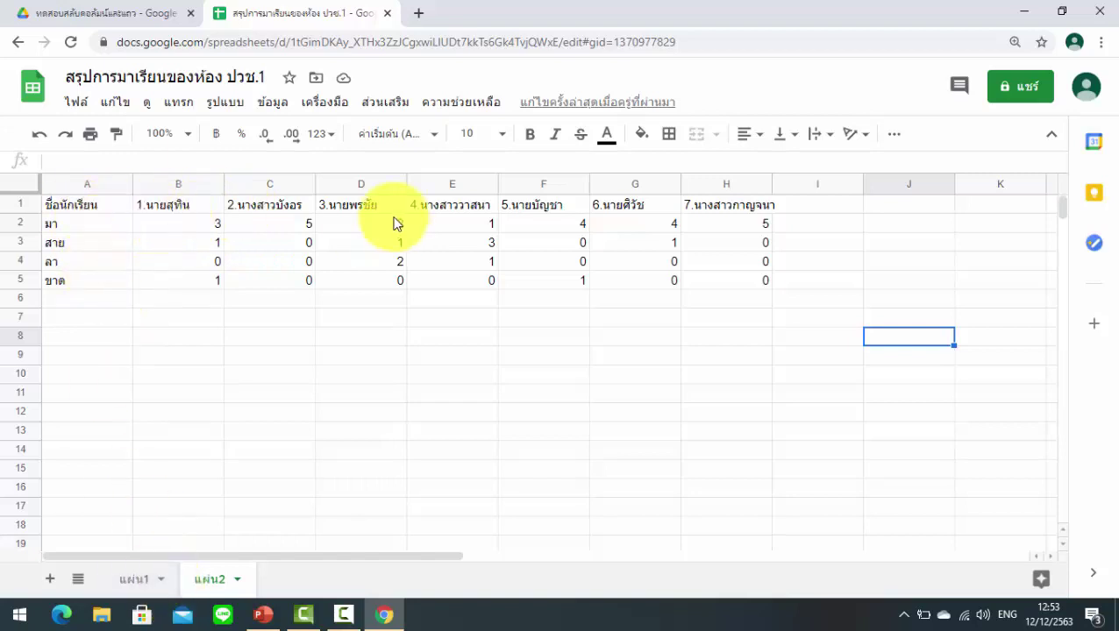
- Add a third sheet and start a TRANSPOSE formula in its cell A1
click(50, 579)
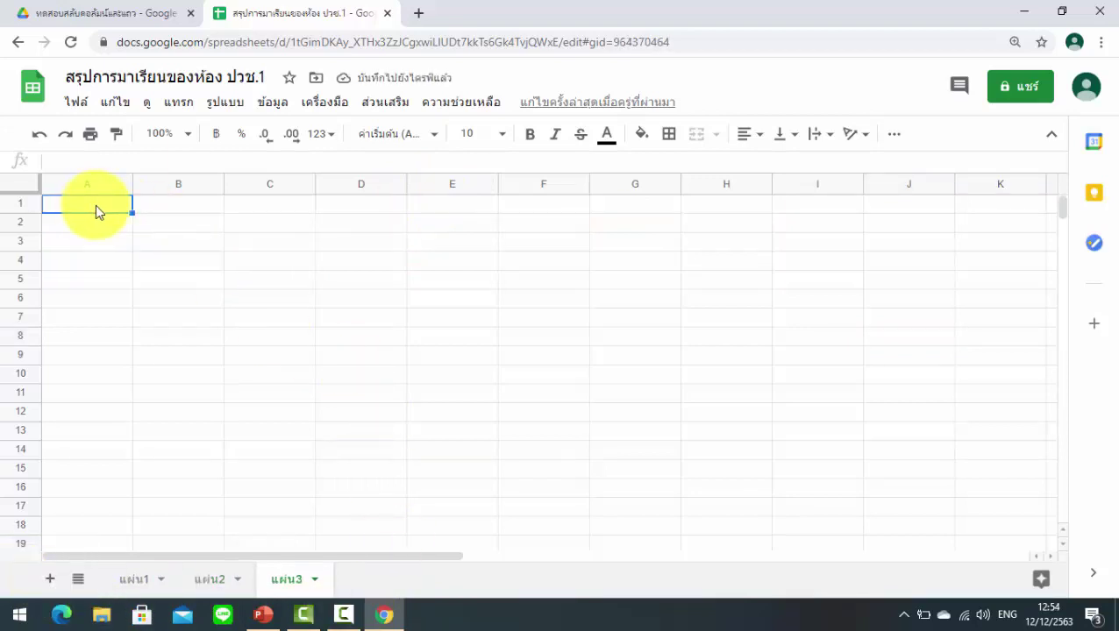
text(=)
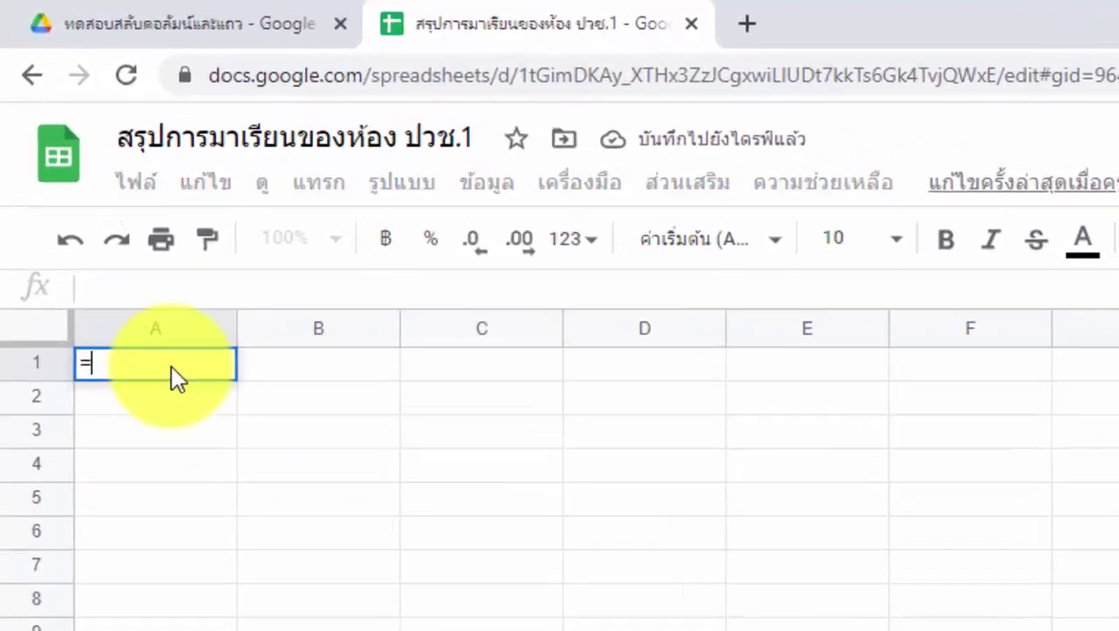
text(tr)
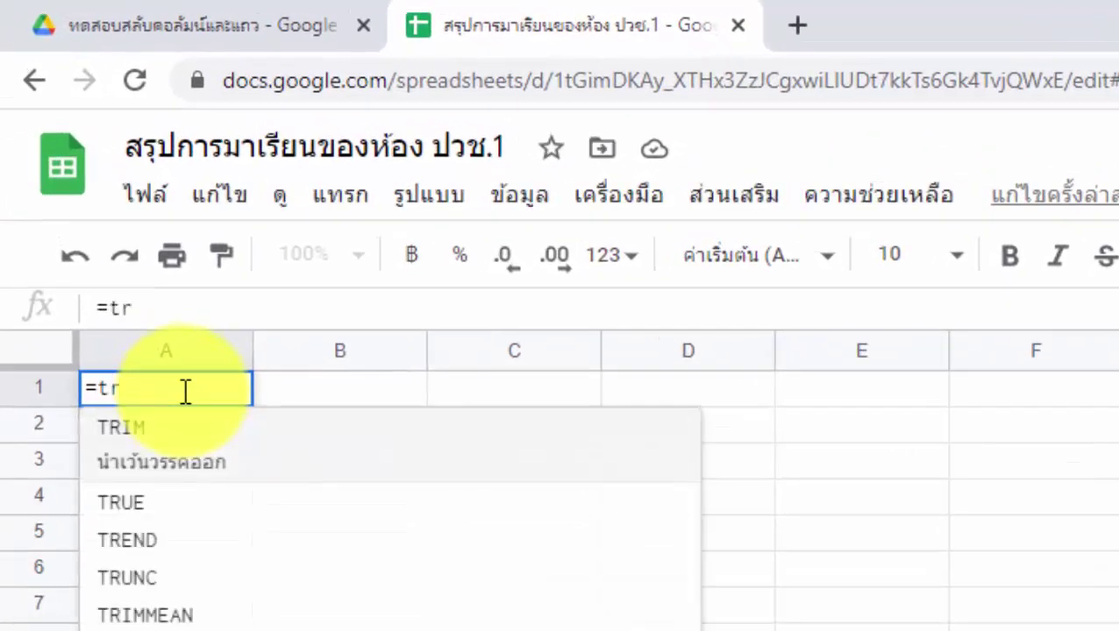
text(an)
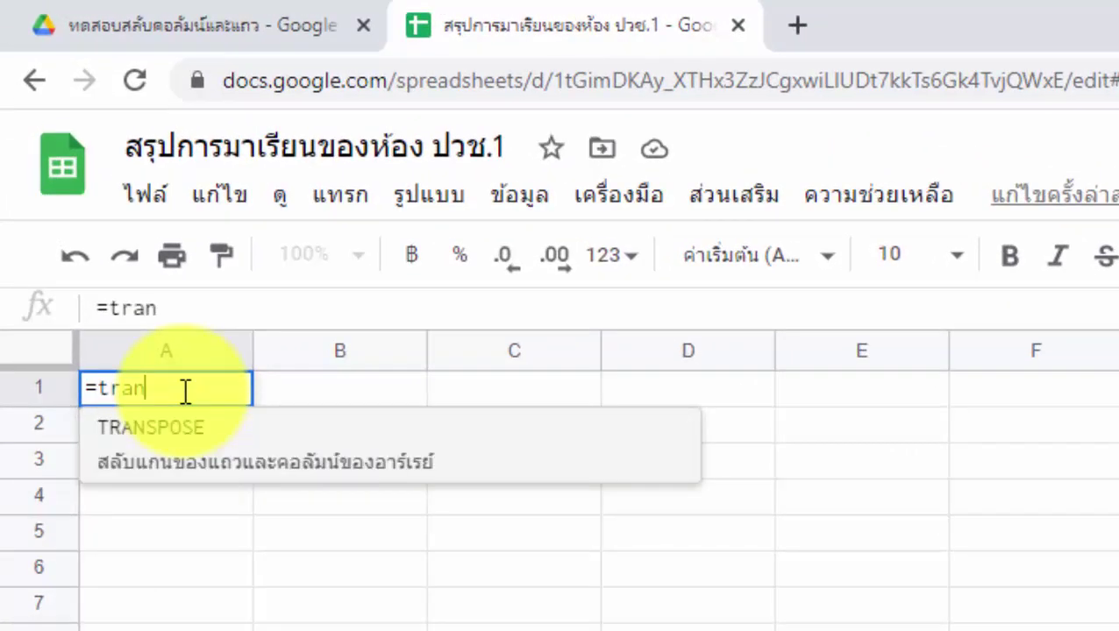
click(209, 436)
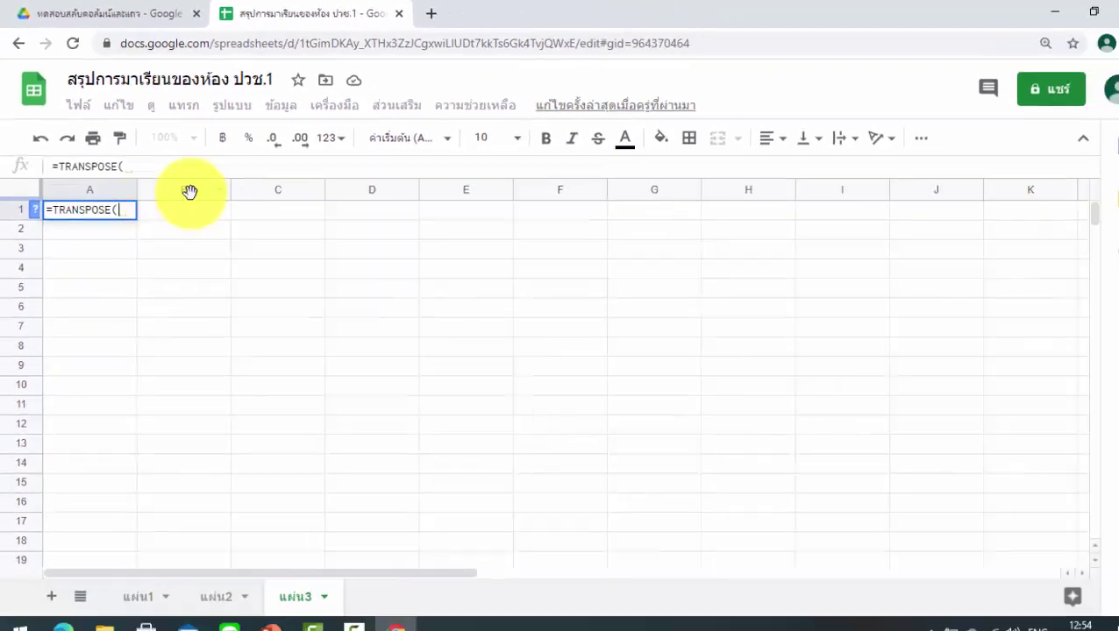
- Complete the TRANSPOSE formula in A1 of แผ่น3 with the source range 'แผ่น2'!A1:H5 and enter it
click(209, 581)
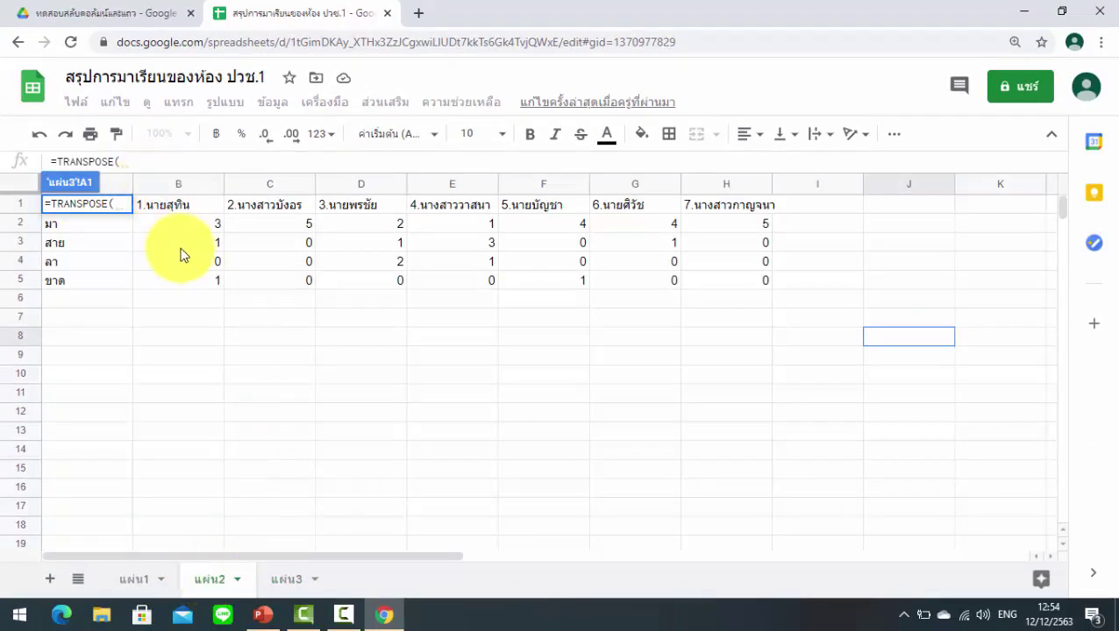
click(115, 203)
mouse_move(95, 228)
mouse_down()
mouse_move(347, 277)
mouse_move(676, 291)
mouse_move(727, 282)
mouse_up()
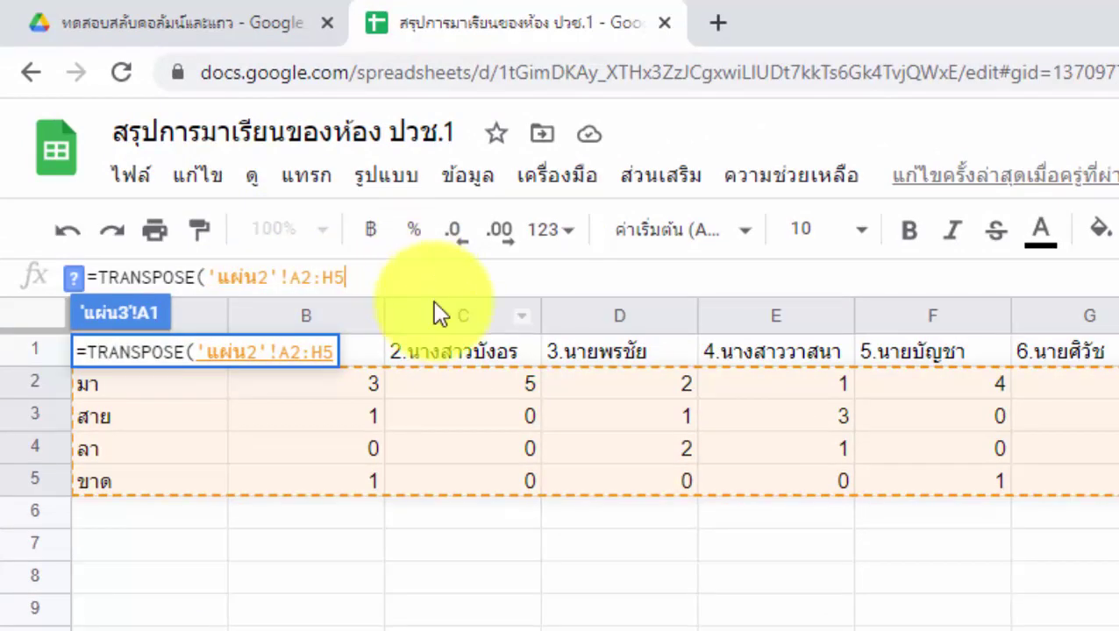
click(315, 276)
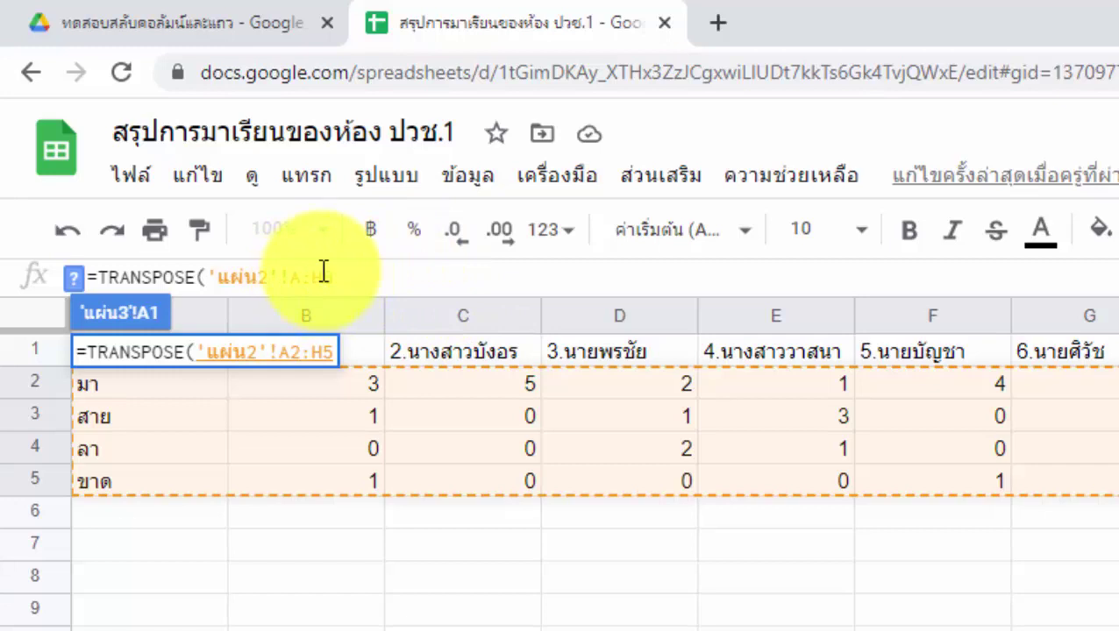
key(BackSpace)
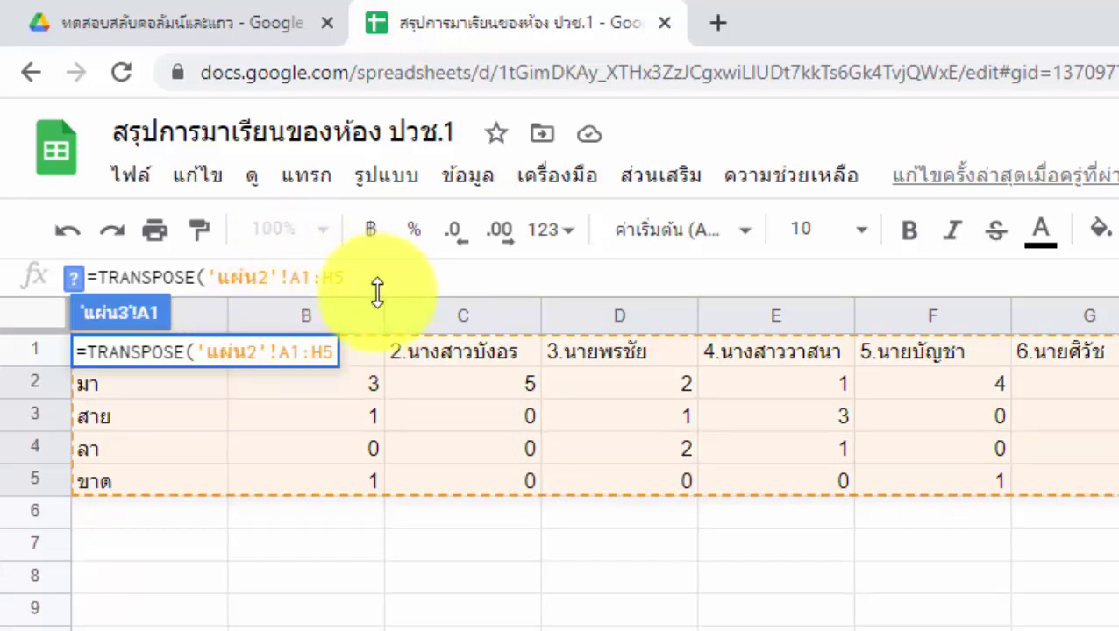
key(Return)
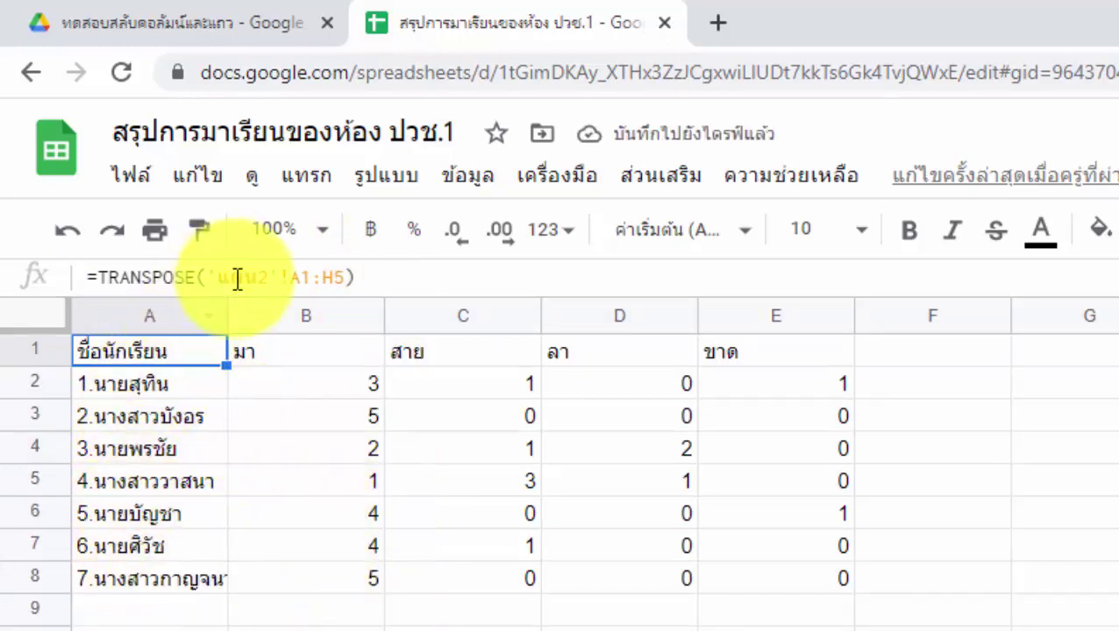
- Widen column A on แผ่น3 to fit the student names and compare the transposed table with แผ่น2
drag(230, 315, 267, 313)
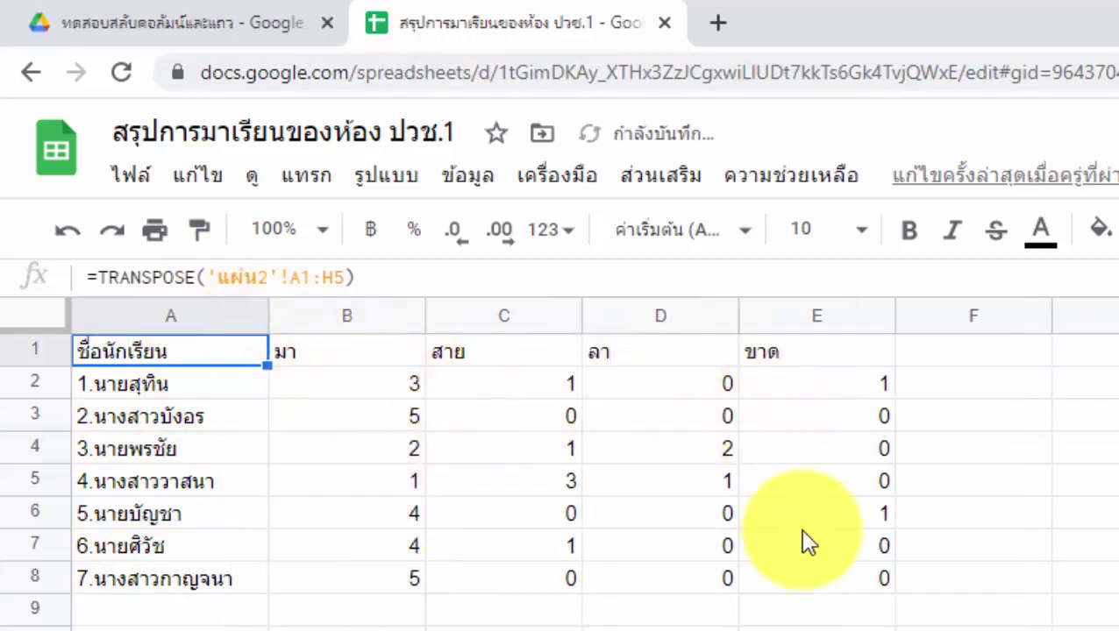
click(114, 390)
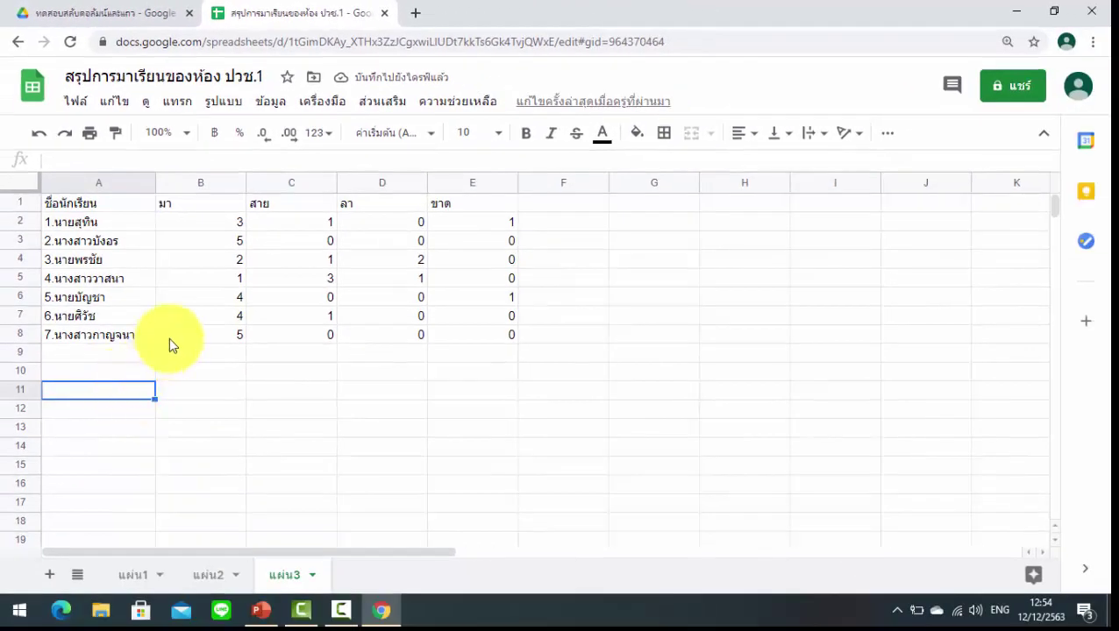
click(207, 577)
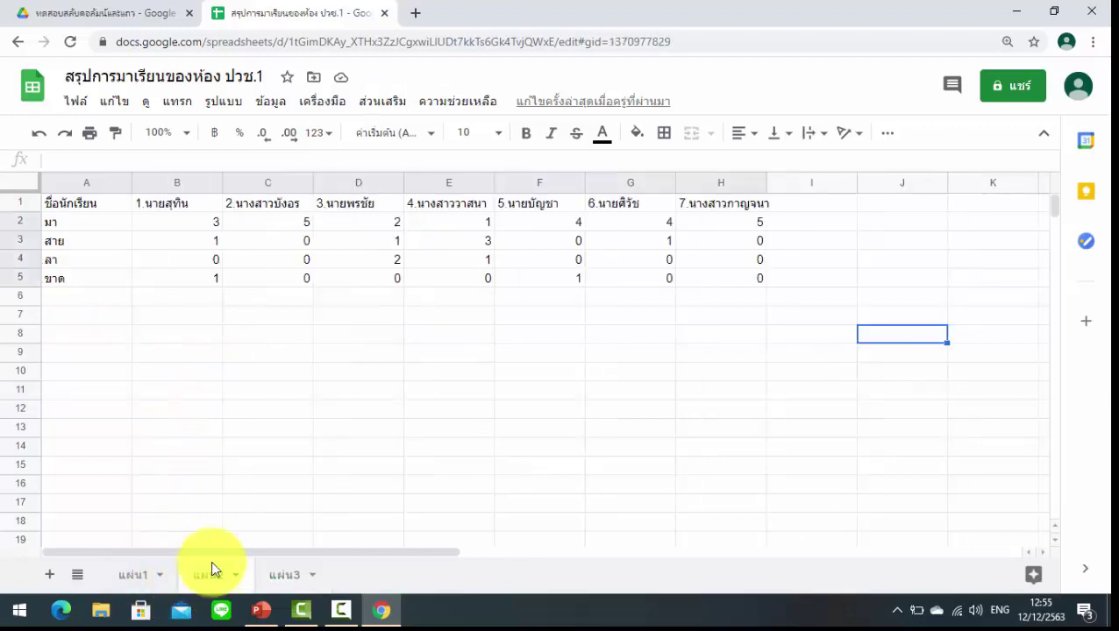
click(279, 579)
- Apply all borders to the transposed table in A1:E8 on แผ่น3
click(101, 210)
drag(100, 210, 477, 337)
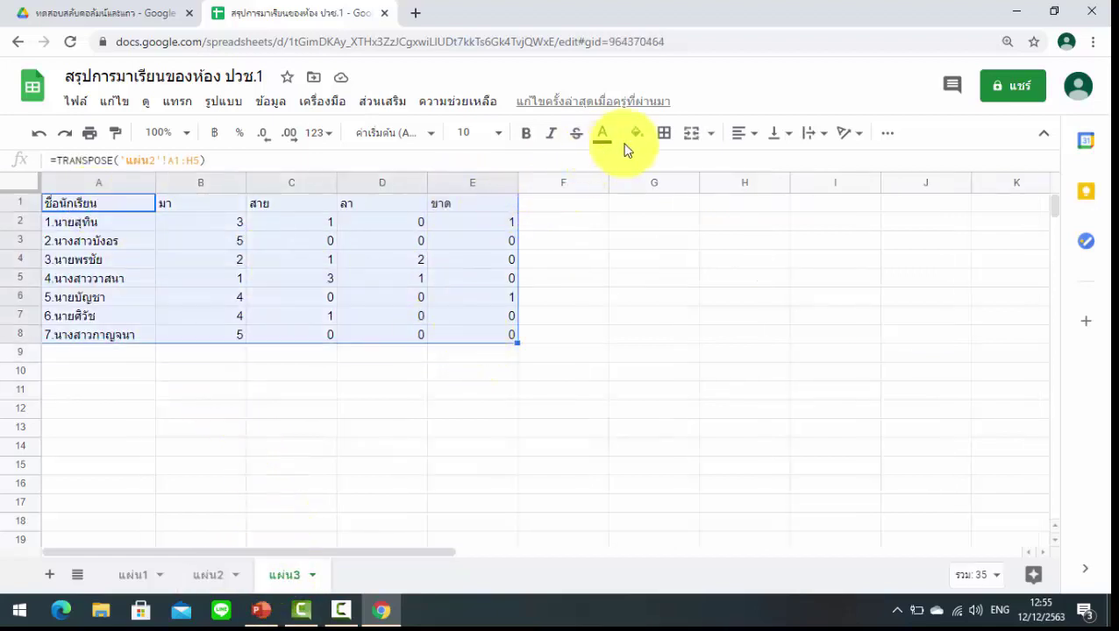
click(662, 134)
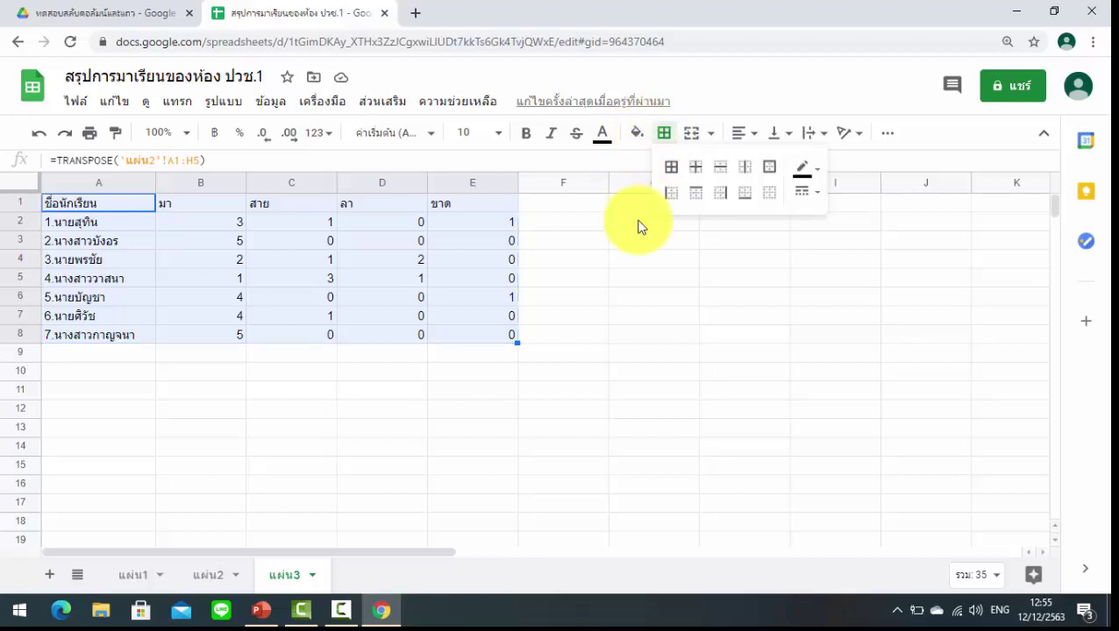
click(671, 167)
click(654, 314)
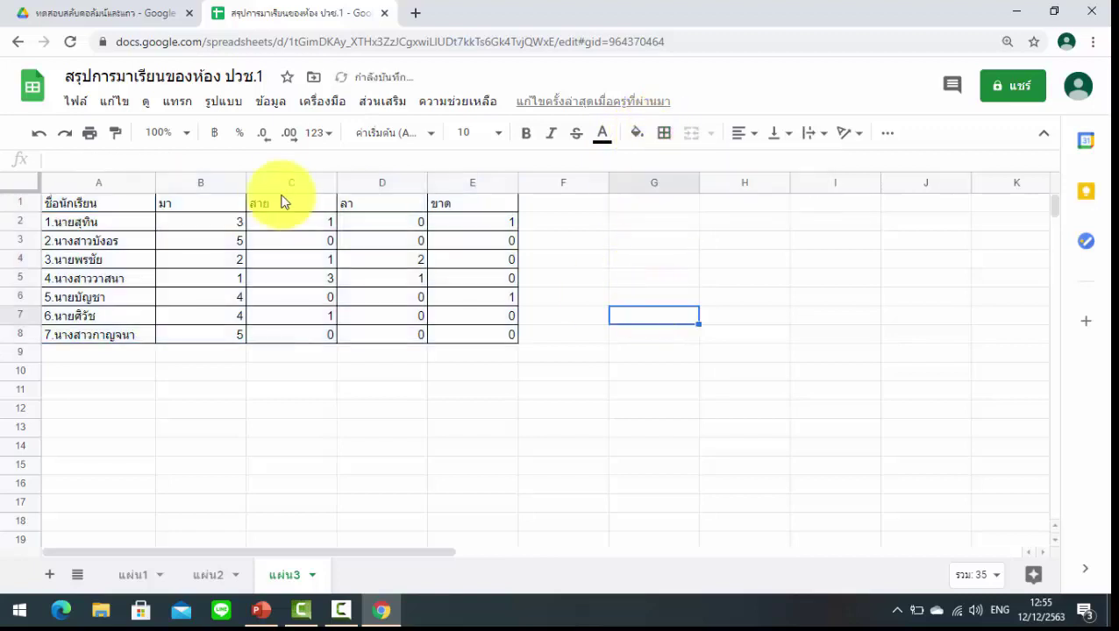
- Center the counts in B2:E8 and the header cells A1:E1 horizontally
drag(200, 227, 465, 340)
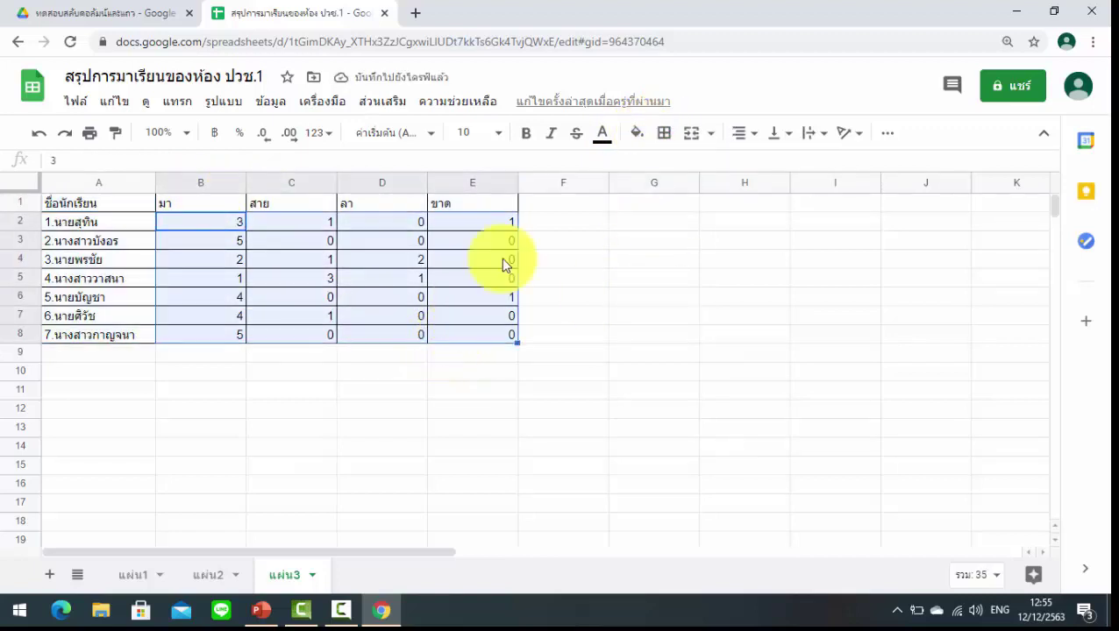
click(747, 134)
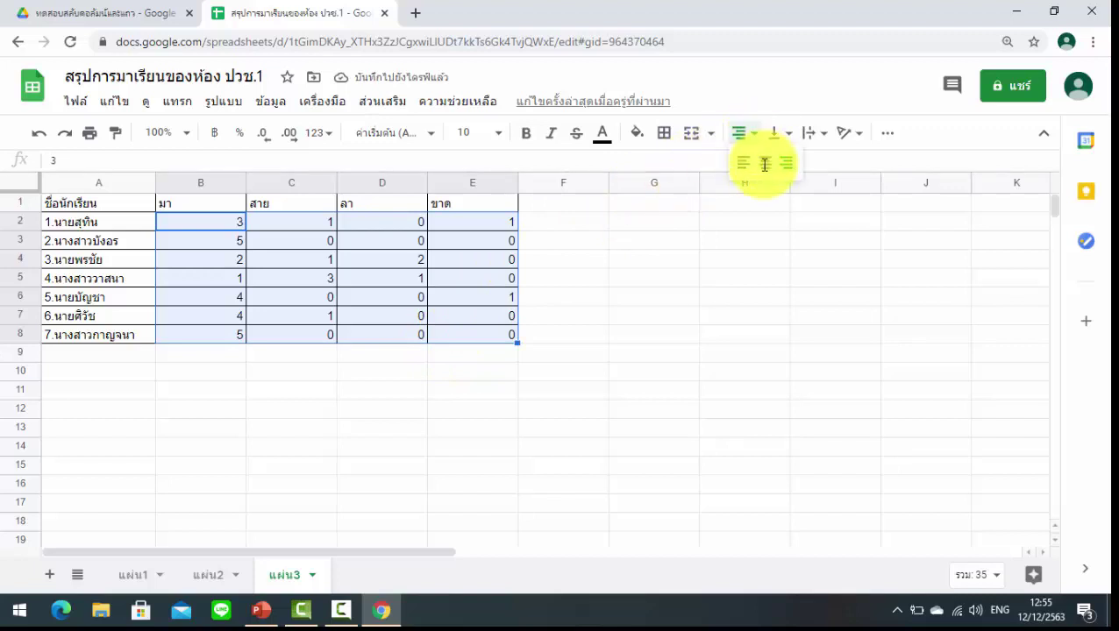
click(764, 163)
drag(131, 204, 450, 204)
click(749, 135)
click(765, 163)
click(666, 305)
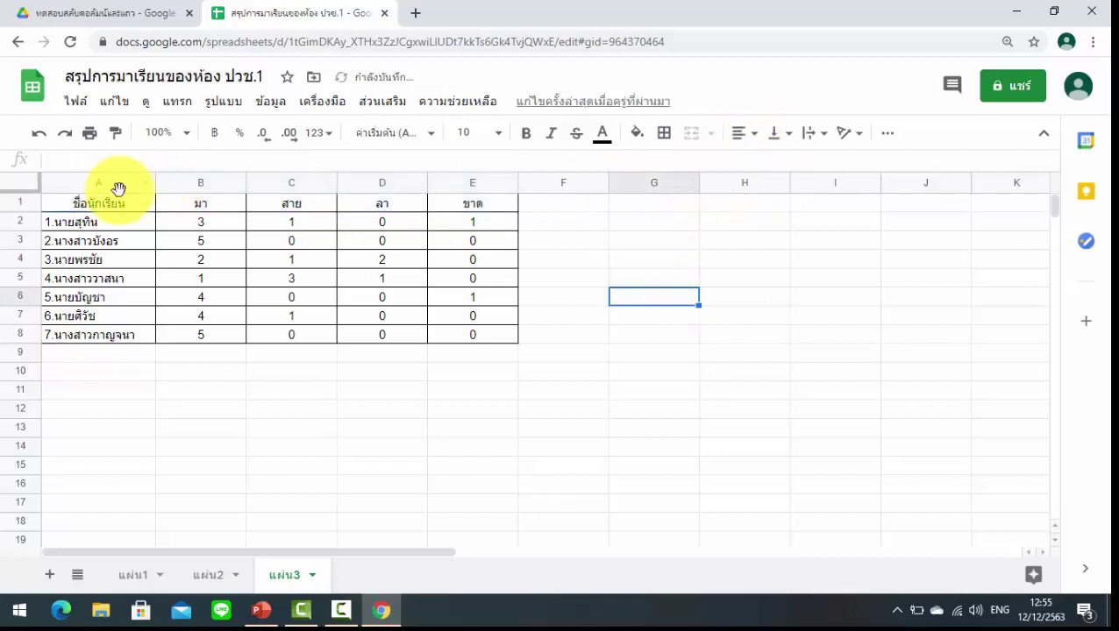
- Fill the header row A1:E1 of the transposed table with yellow
drag(125, 204, 457, 211)
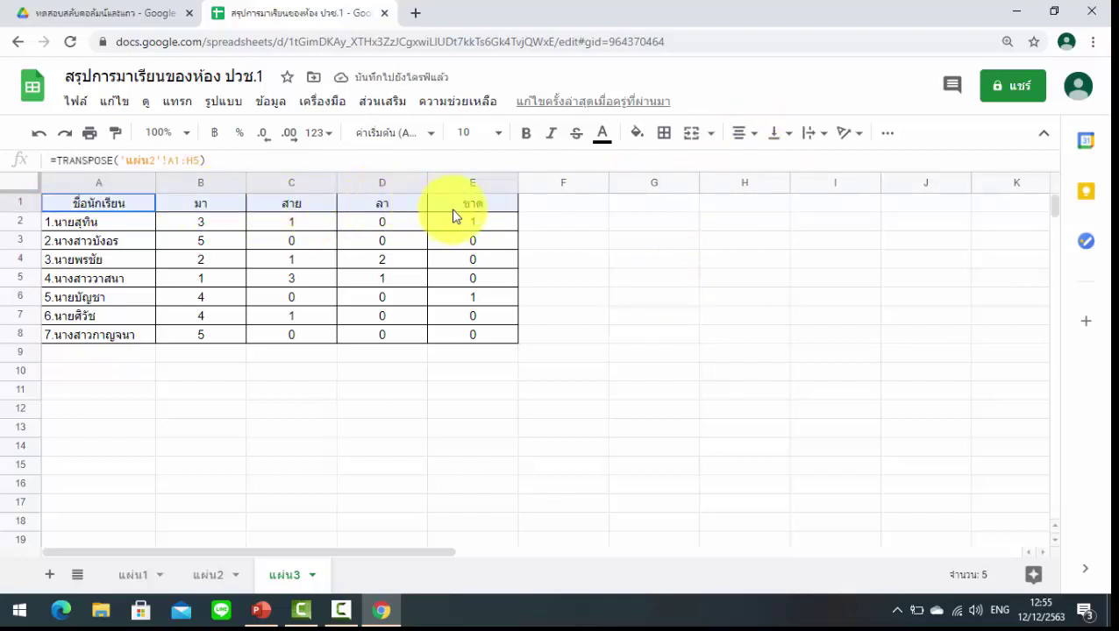
click(637, 134)
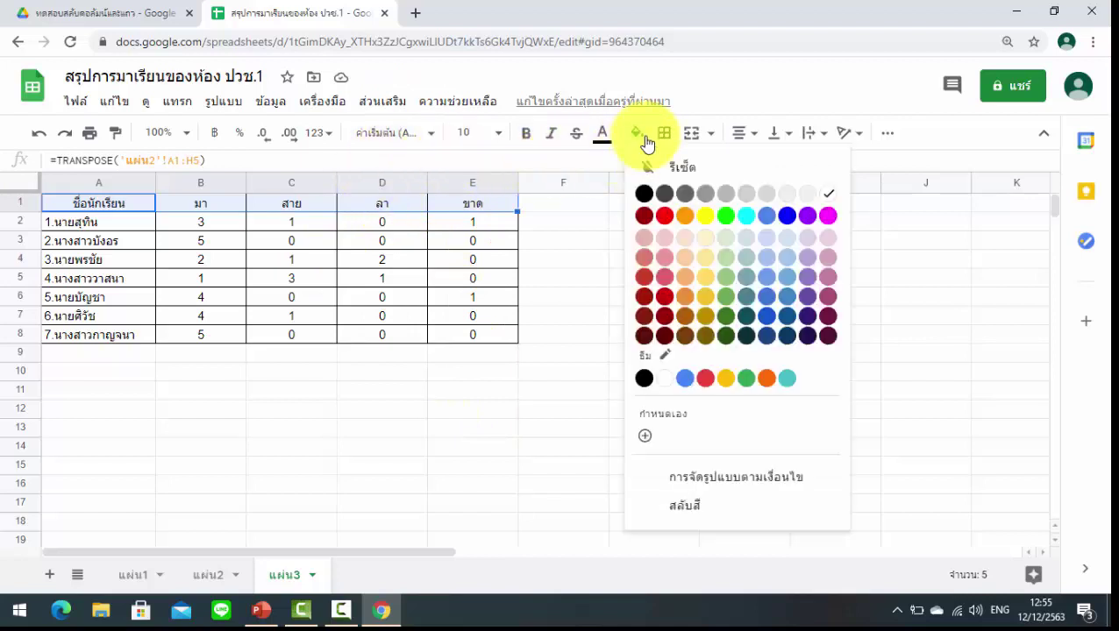
click(704, 216)
click(175, 399)
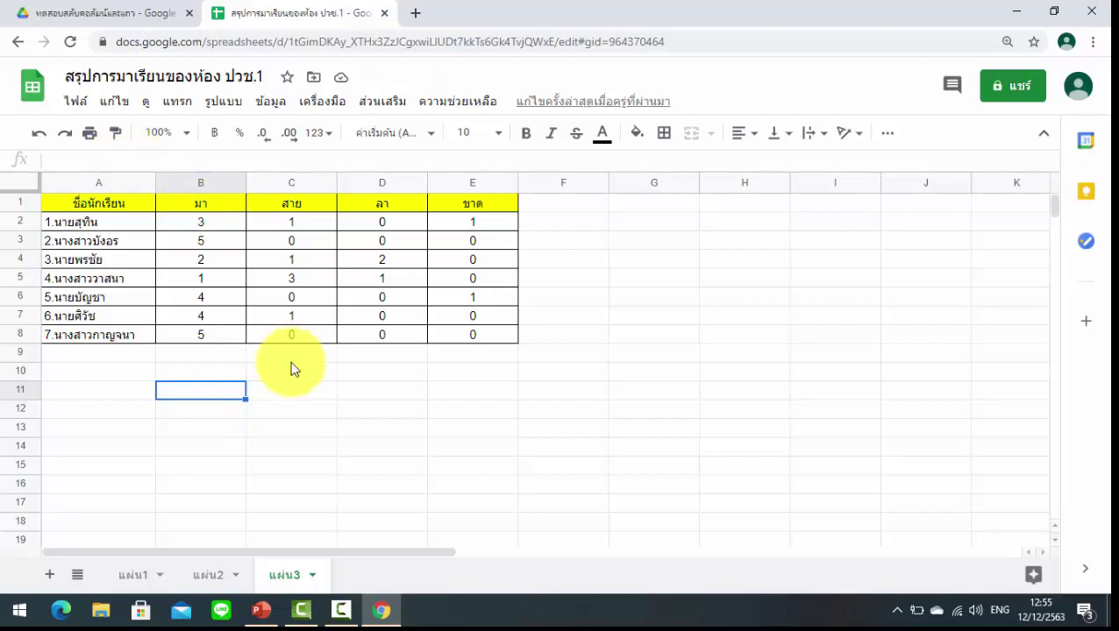
- Extend the day labels in column A of แผ่น1 by one row to วันที่ 6 in A7
click(144, 578)
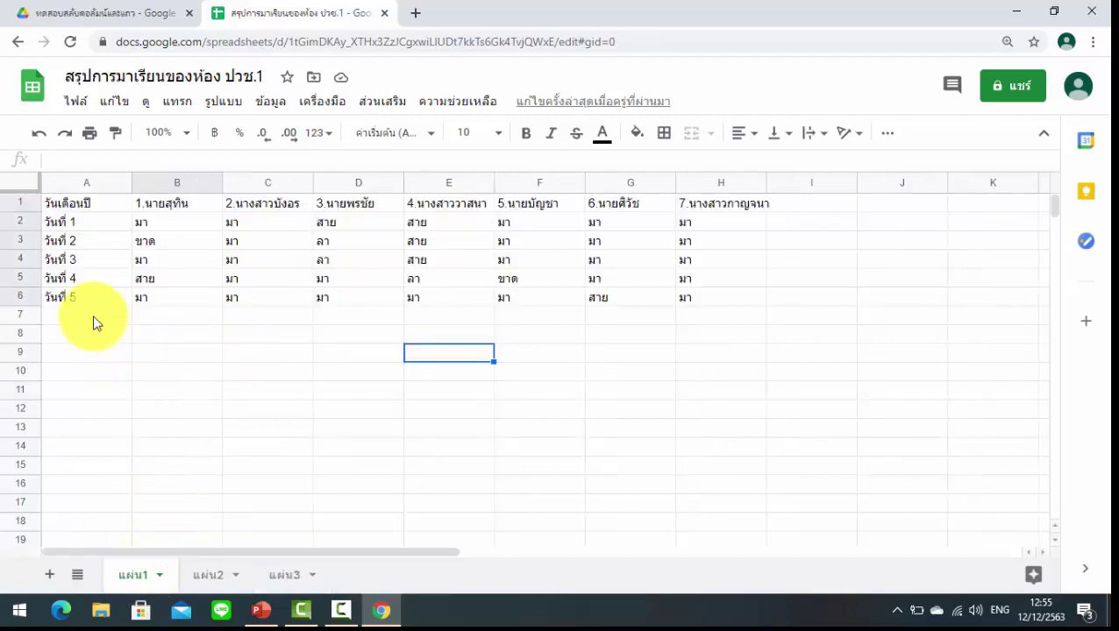
click(101, 300)
drag(131, 306, 143, 342)
- Enter ขาด for all seven students on วันที่ 6, in cells B7 to H7 of แผ่น1
click(167, 319)
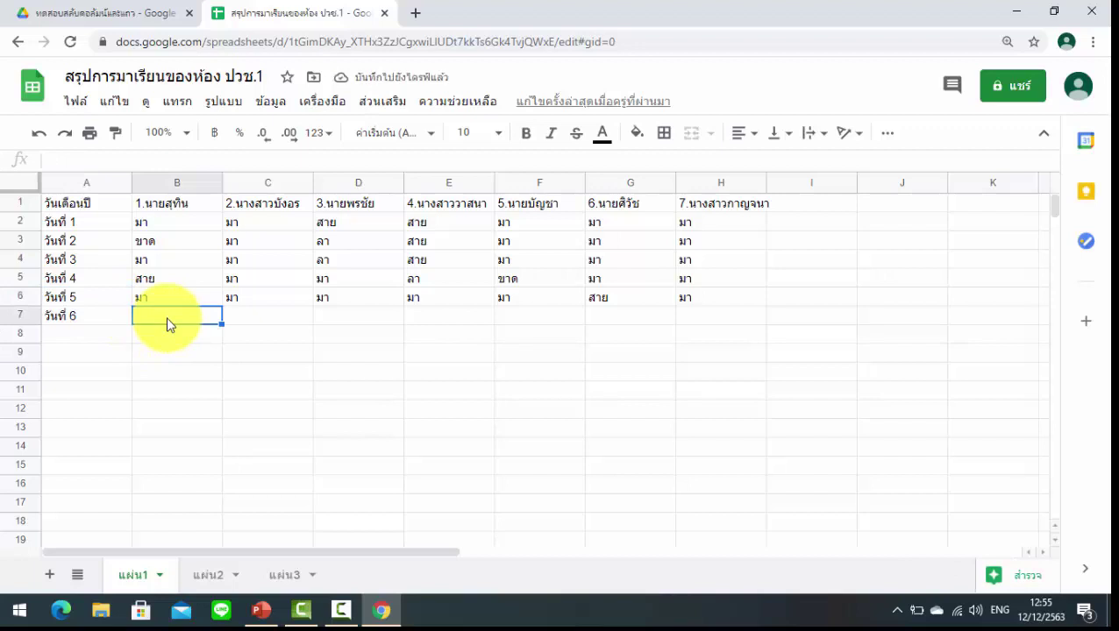
key(BackSpace)
key(grave)
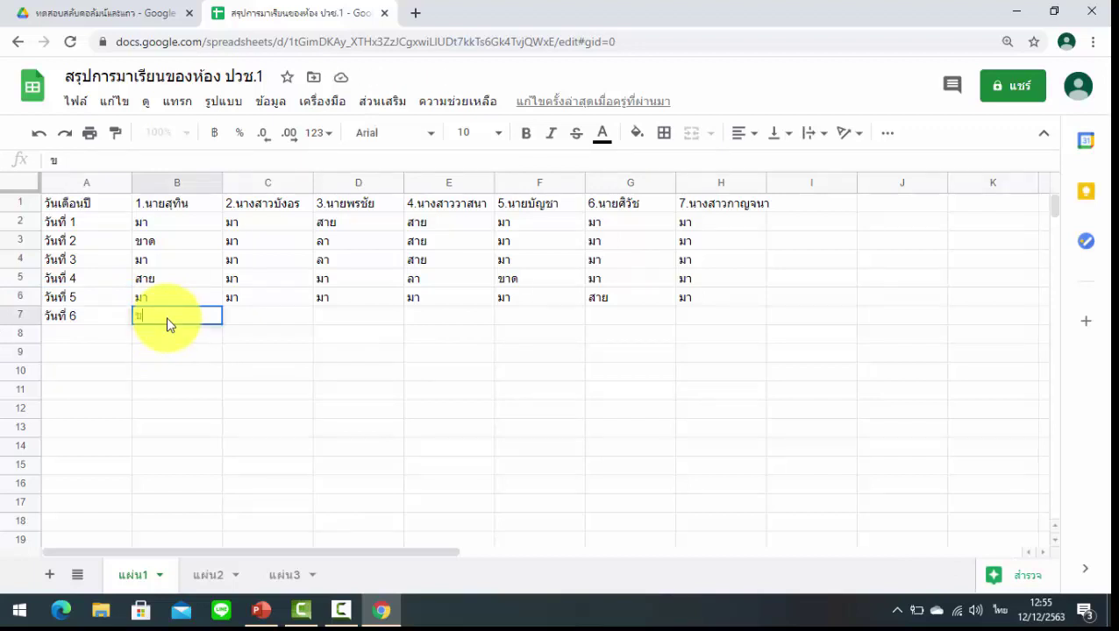
key(Tab)
text(ขาด)
key(Tab)
text(ขาด)
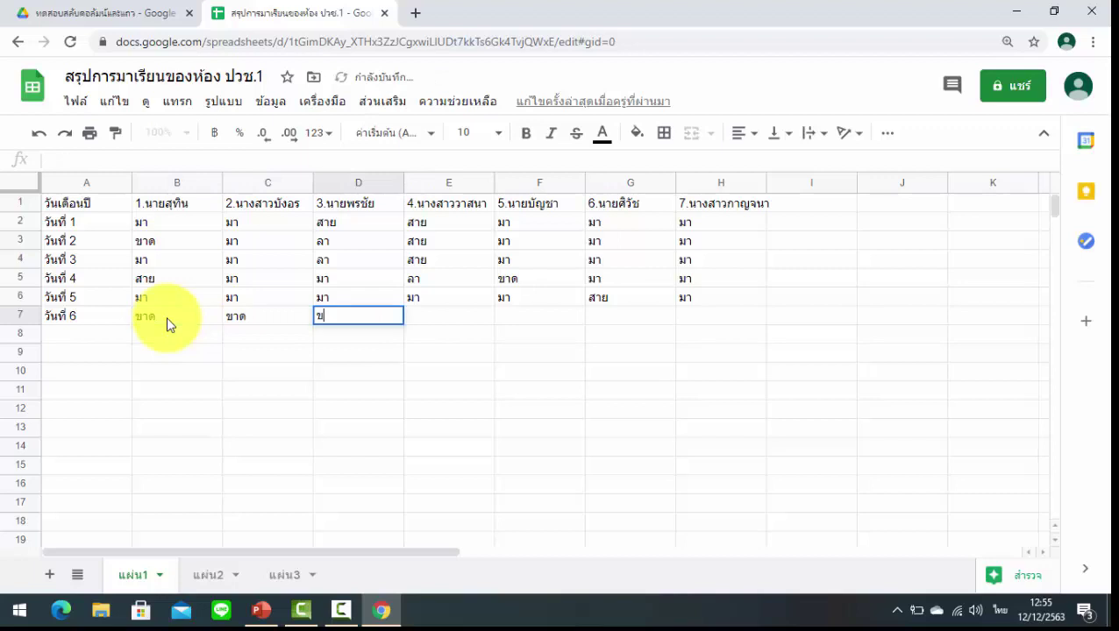
key(Tab)
text(ขาด)
key(Tab)
text(ขาด)
key(Tab)
text(ขาด)
key(Tab)
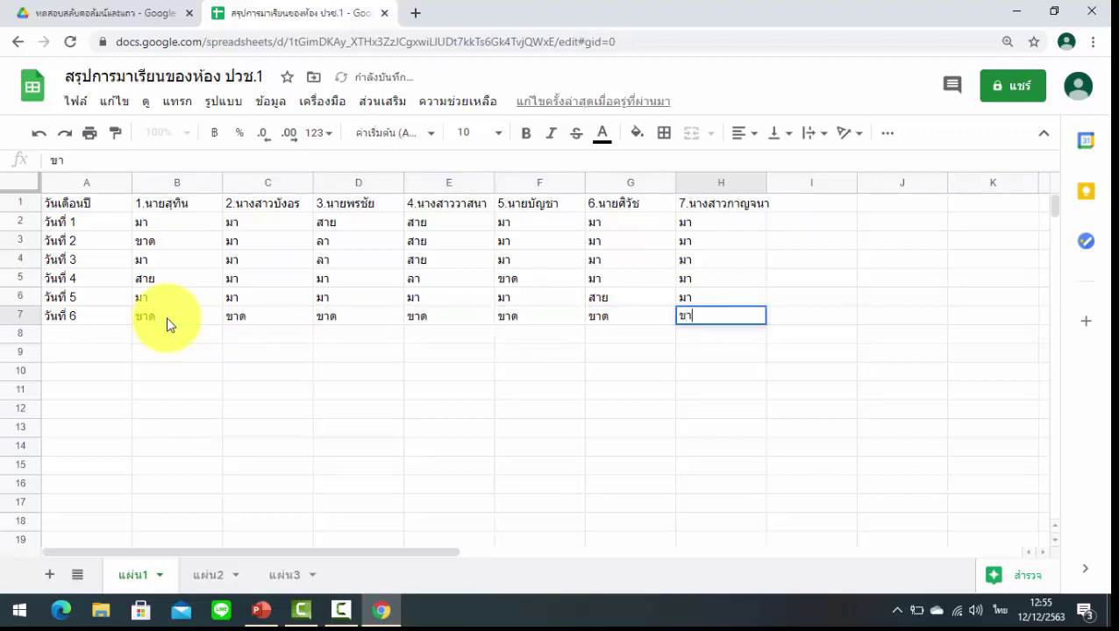
key(Return)
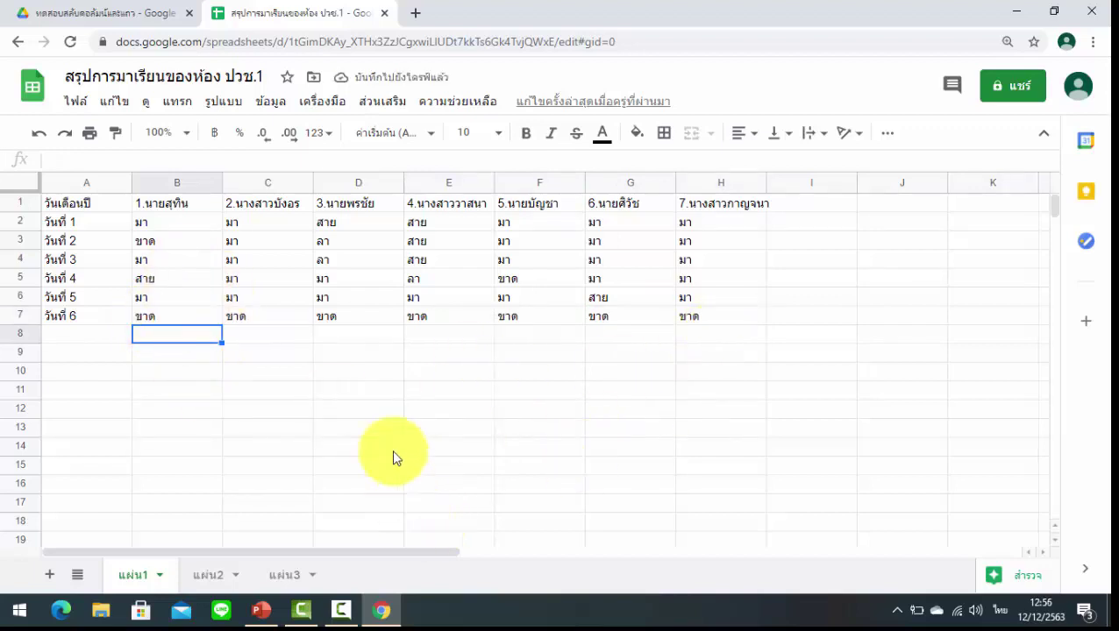
- Check the ขาด counts on แผ่น2 and แผ่น3 and inspect the formulas in B2 of แผ่น2 and A1 of แผ่น3
click(210, 577)
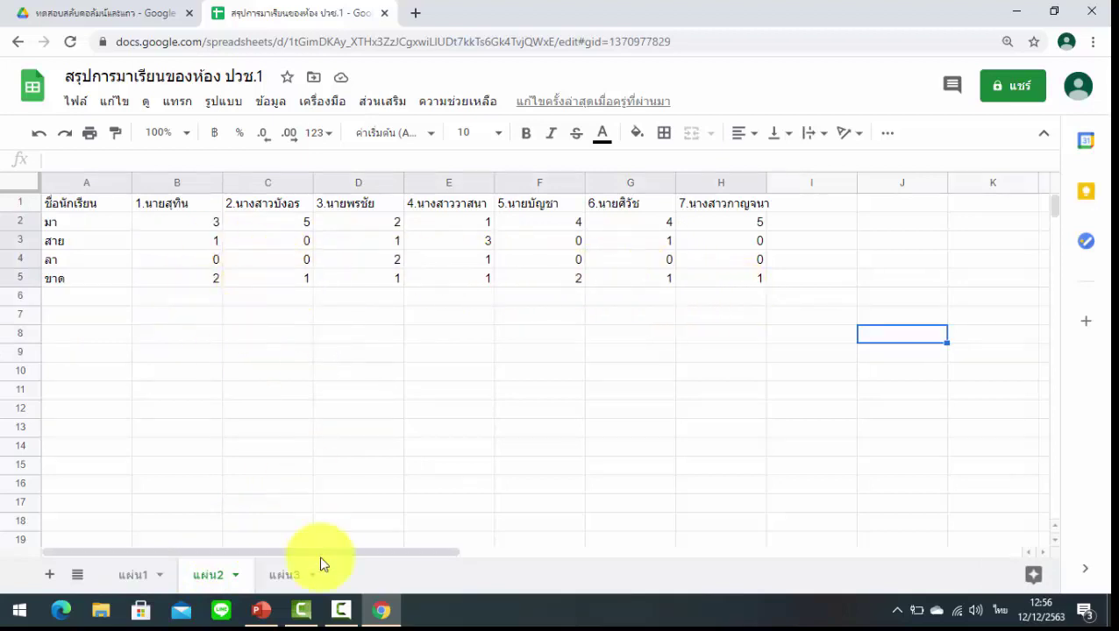
click(284, 575)
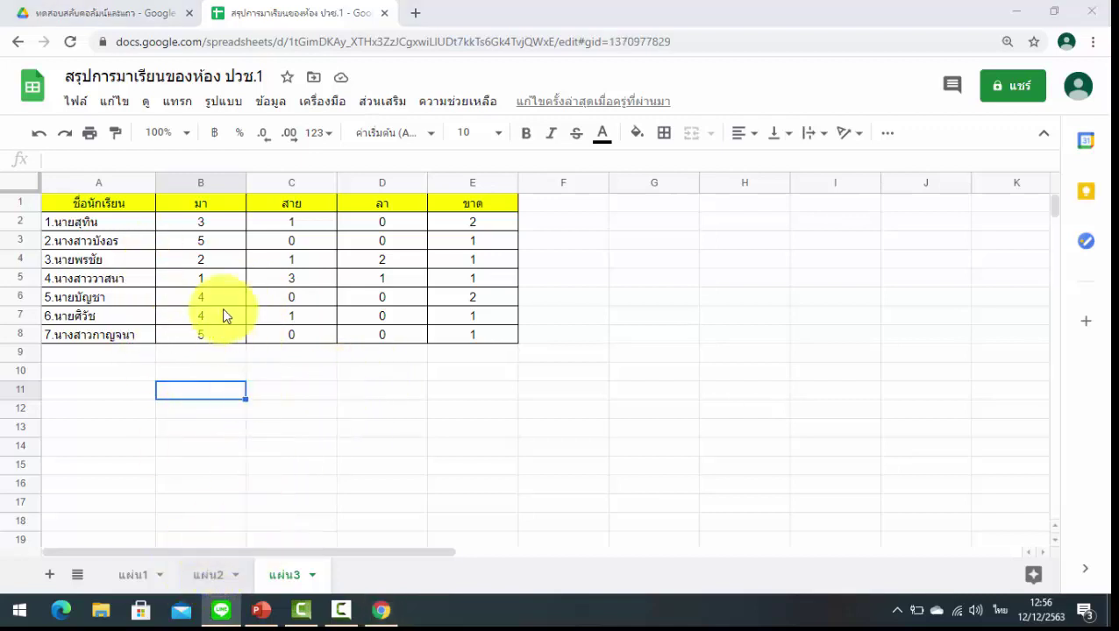
click(171, 228)
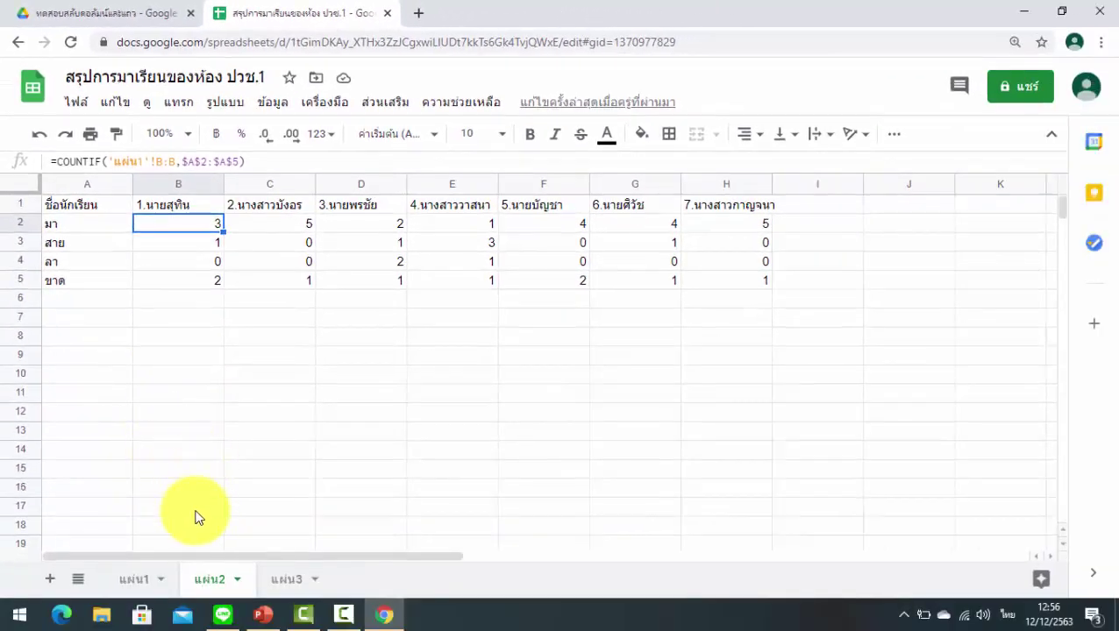
click(289, 581)
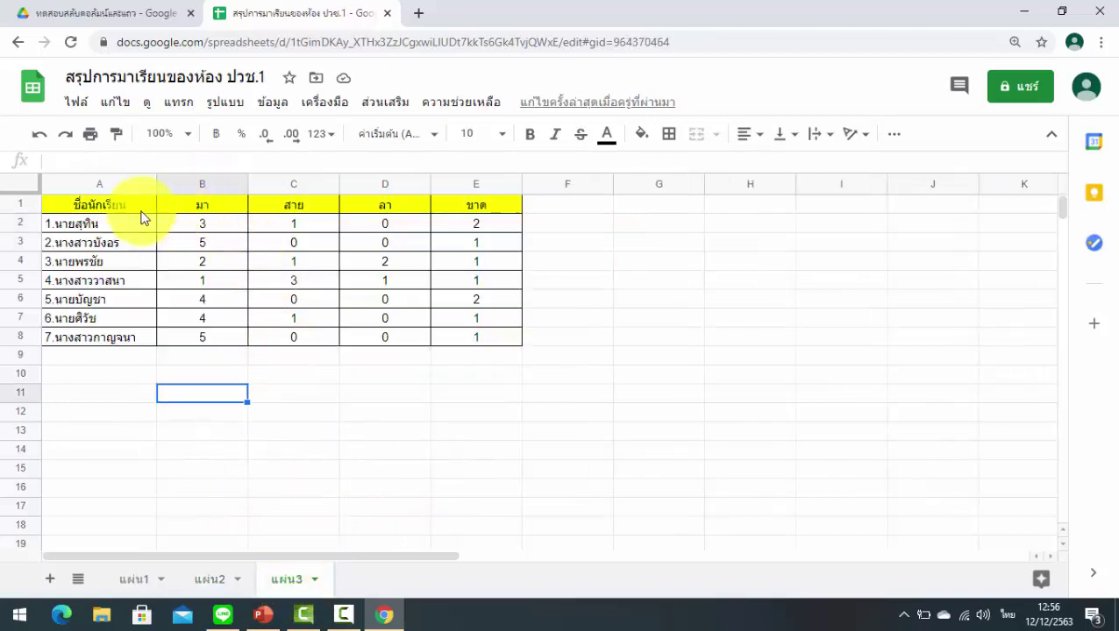
click(142, 210)
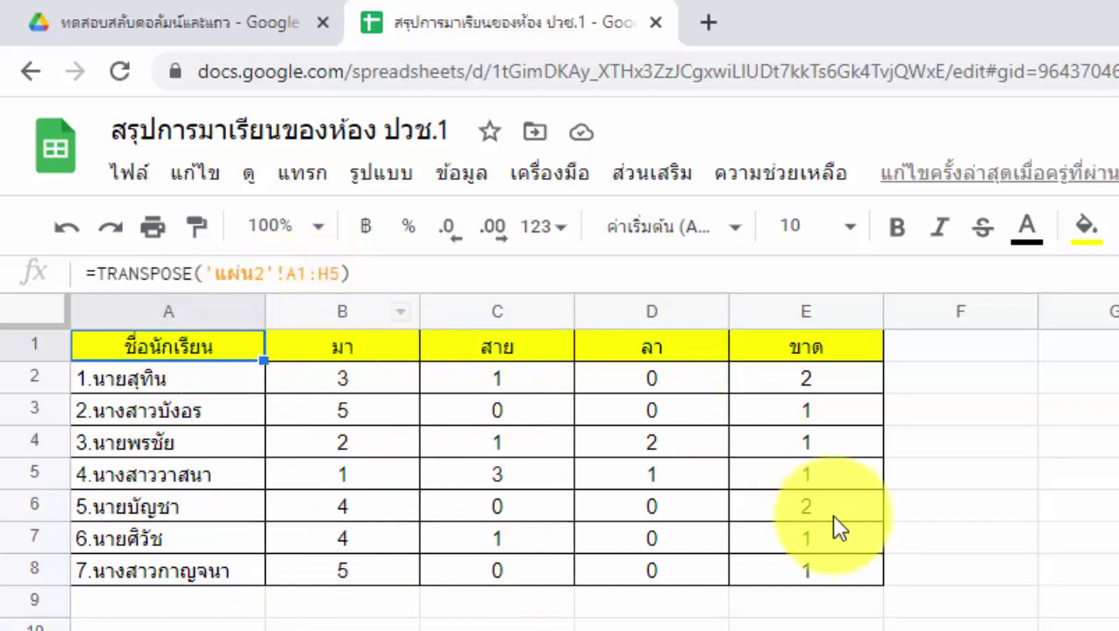
click(667, 624)
click(149, 394)
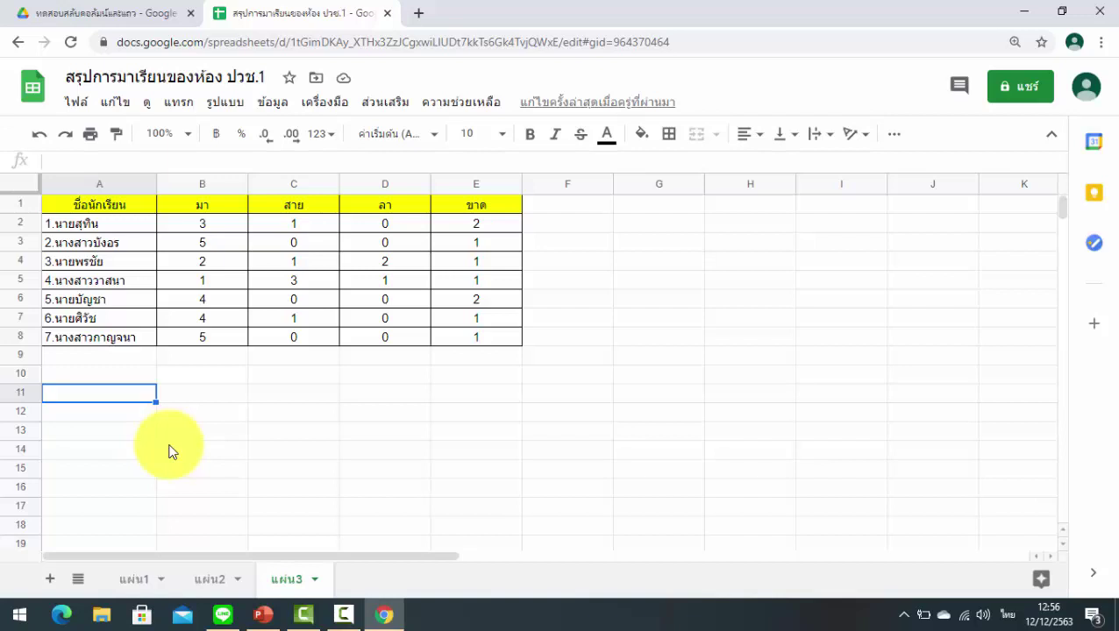
drag(92, 375, 92, 360)
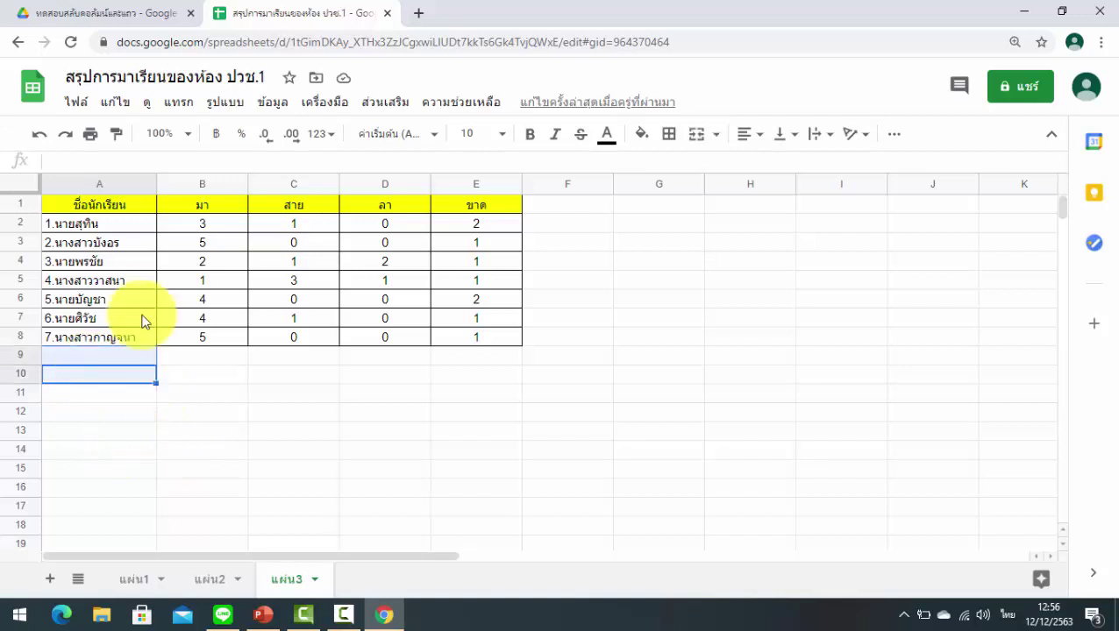
click(471, 425)
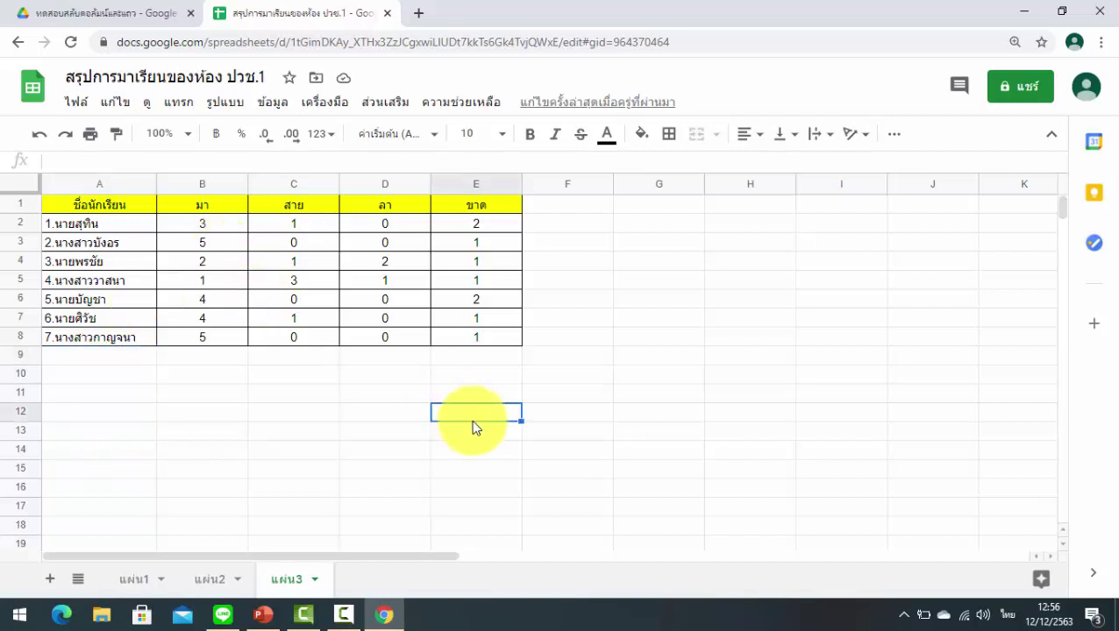